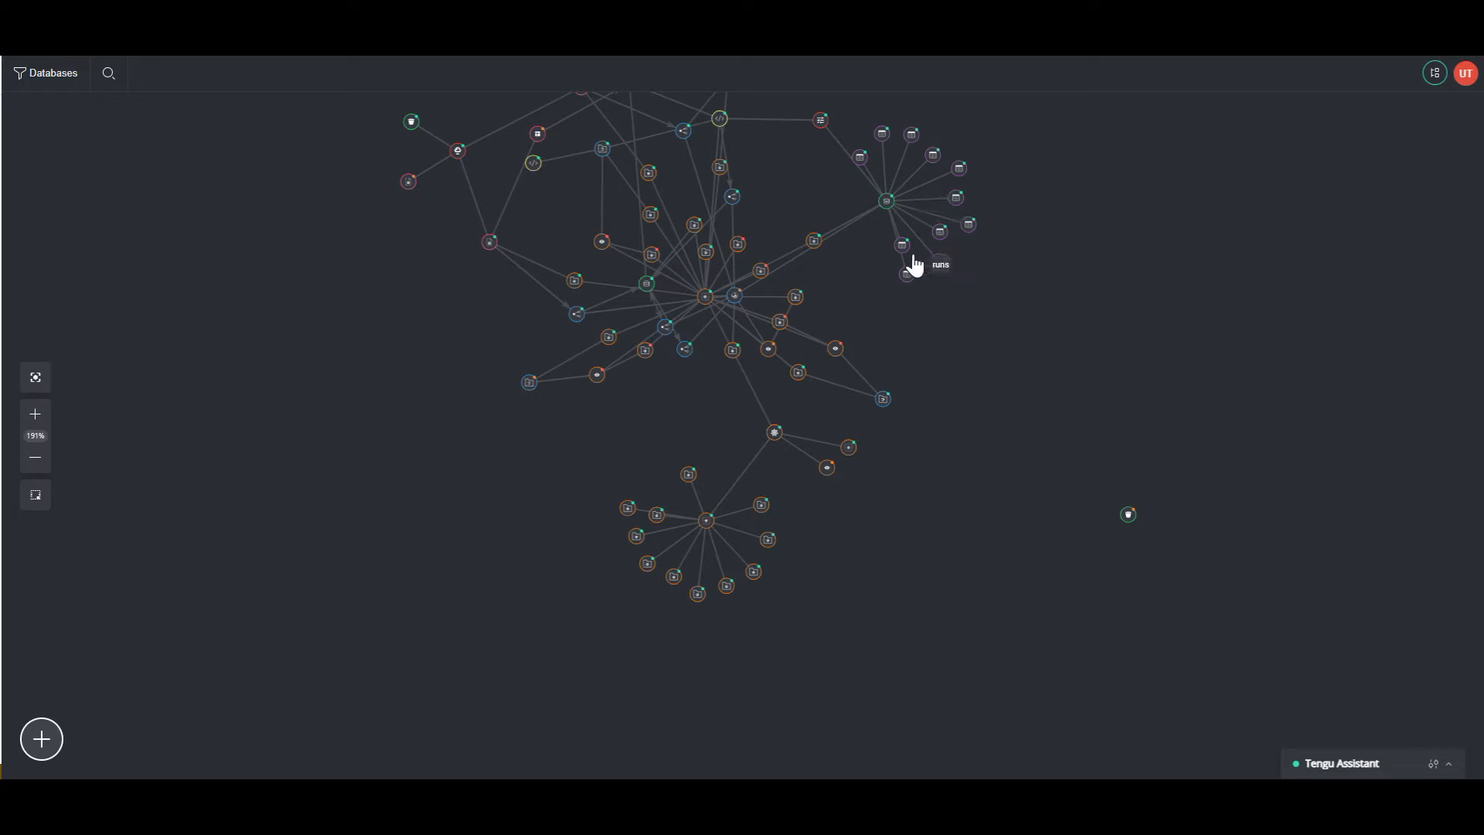
- Open the resource filter panel to show the Databases filter's resource kinds
left_click(42, 87)
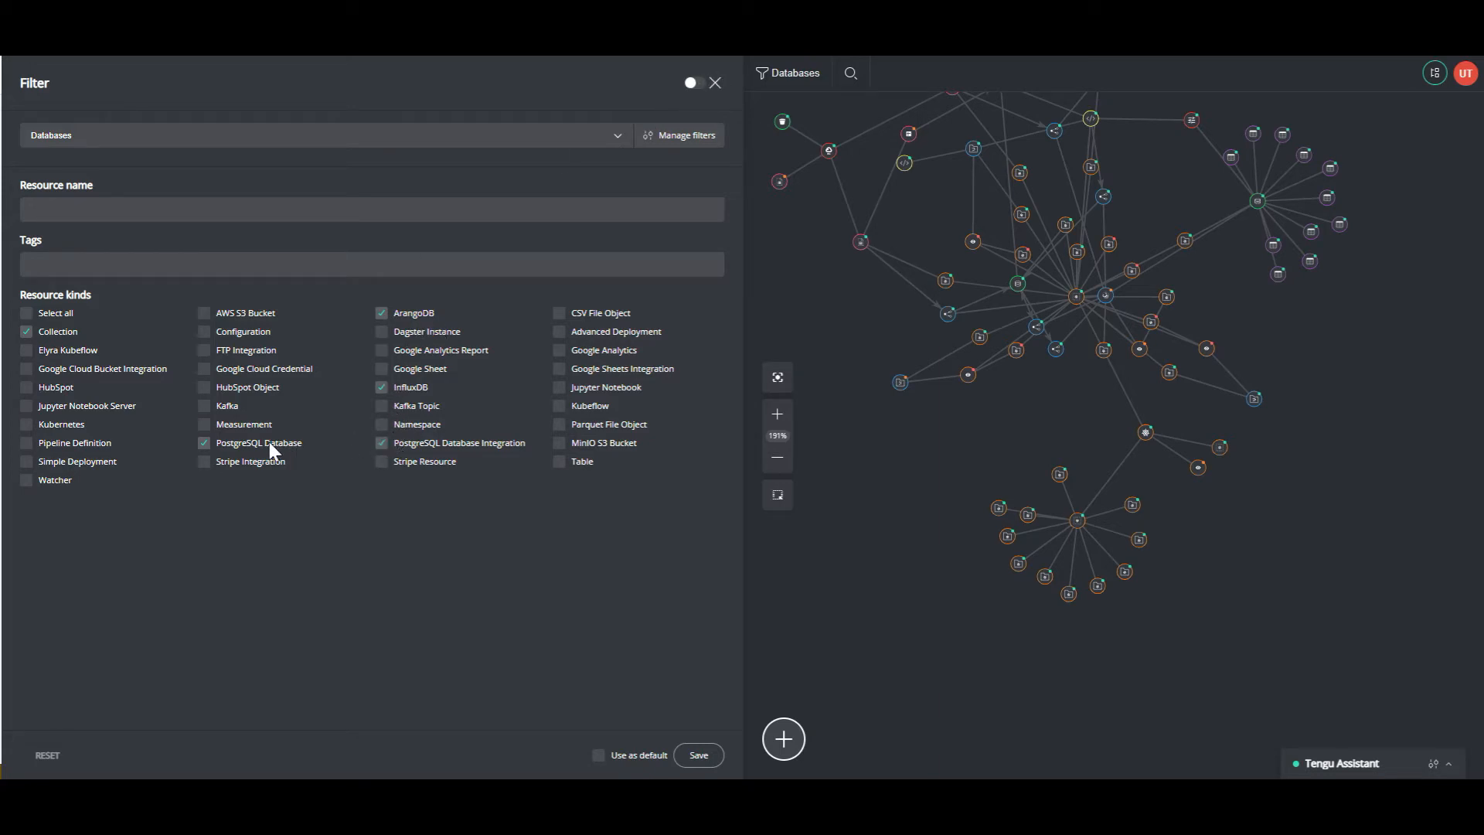
- Turn on the Databases filter, add the Measurement and Table kinds, and save it
left_click(691, 83)
left_click(204, 426)
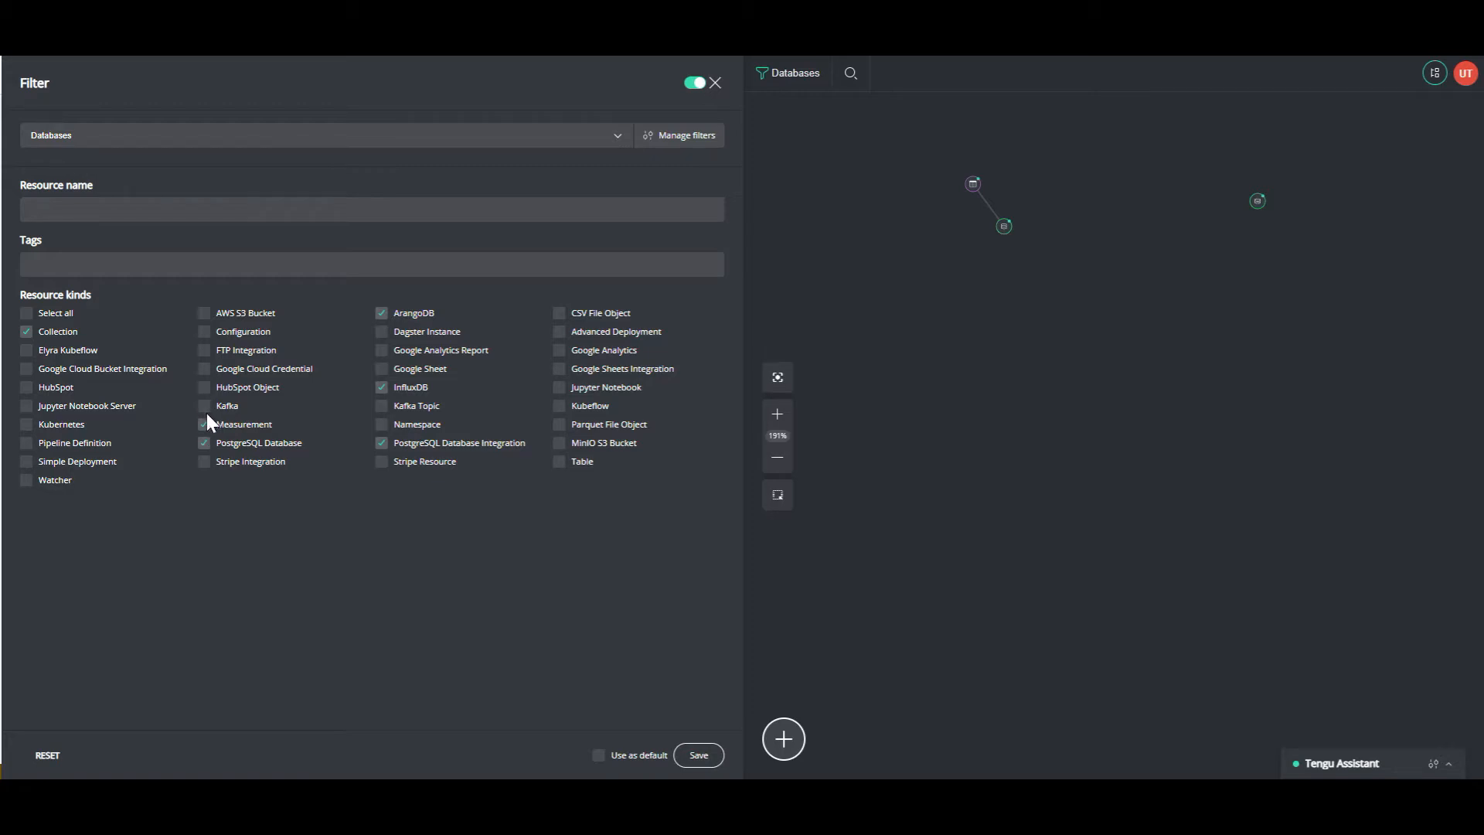
left_click(559, 462)
left_click(701, 757)
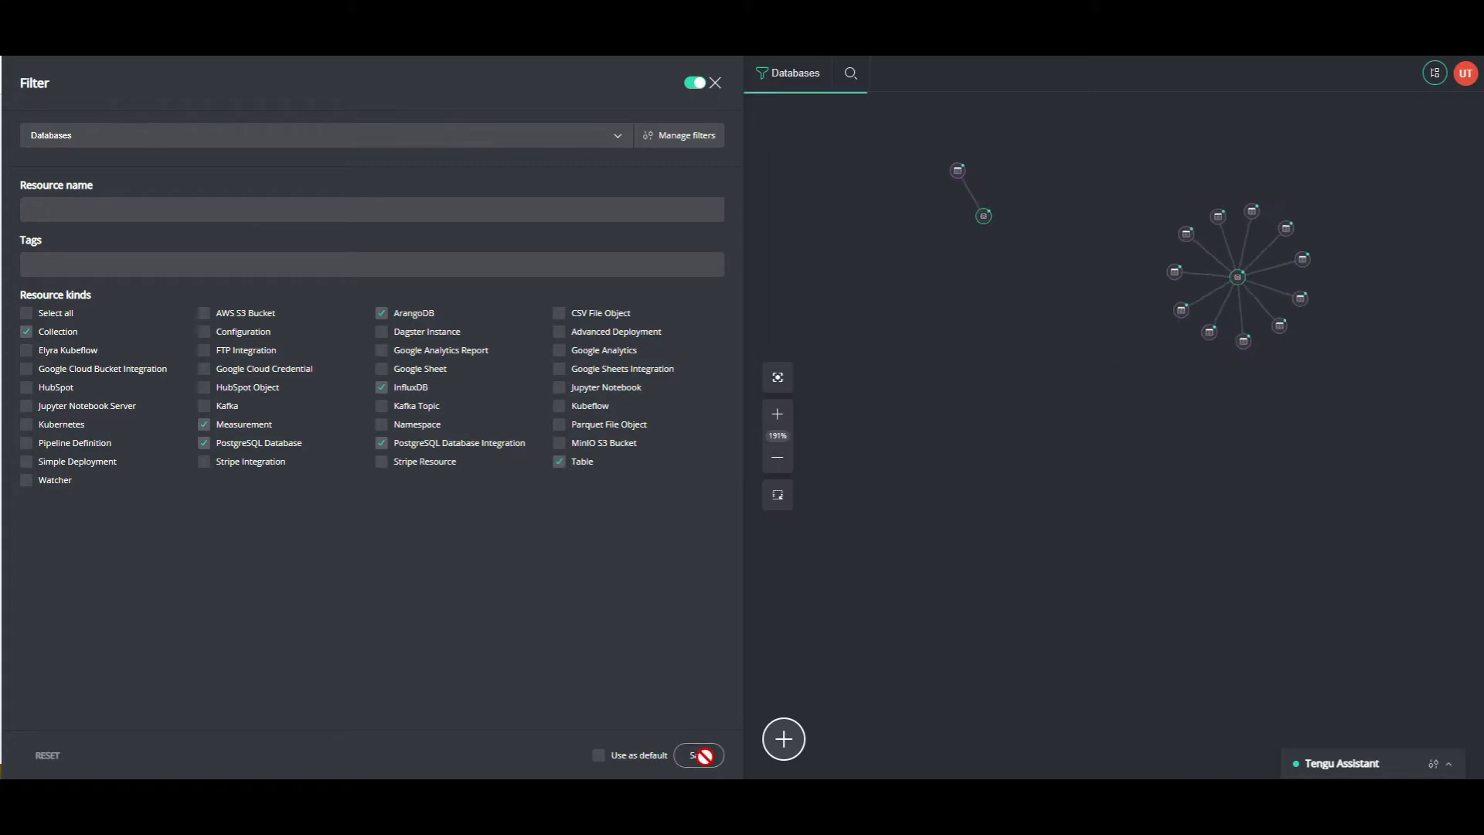
left_click(715, 85)
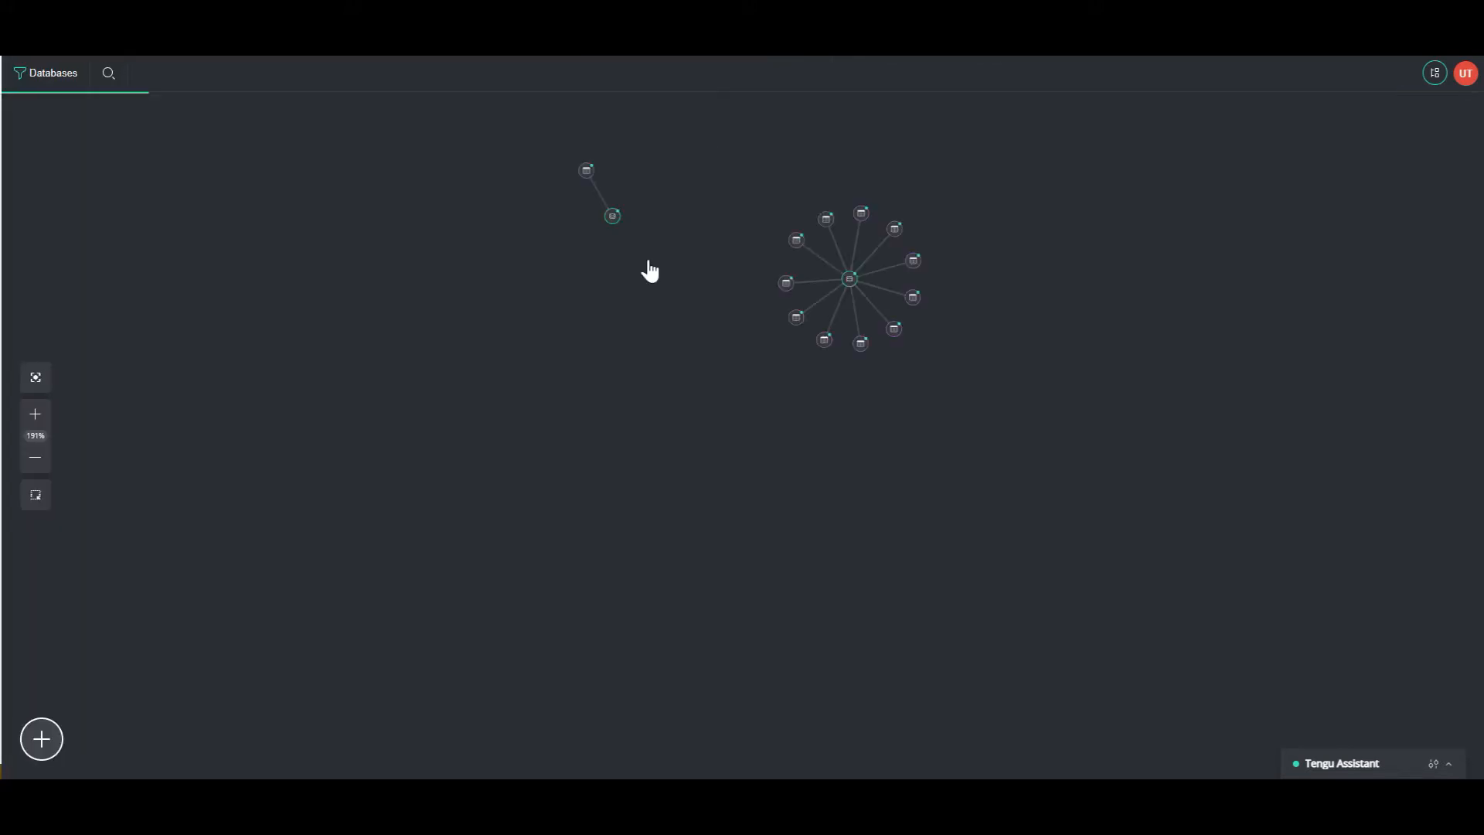
- Centre and enlarge the filtered database-and-table graph on the canvas
left_click(35, 379)
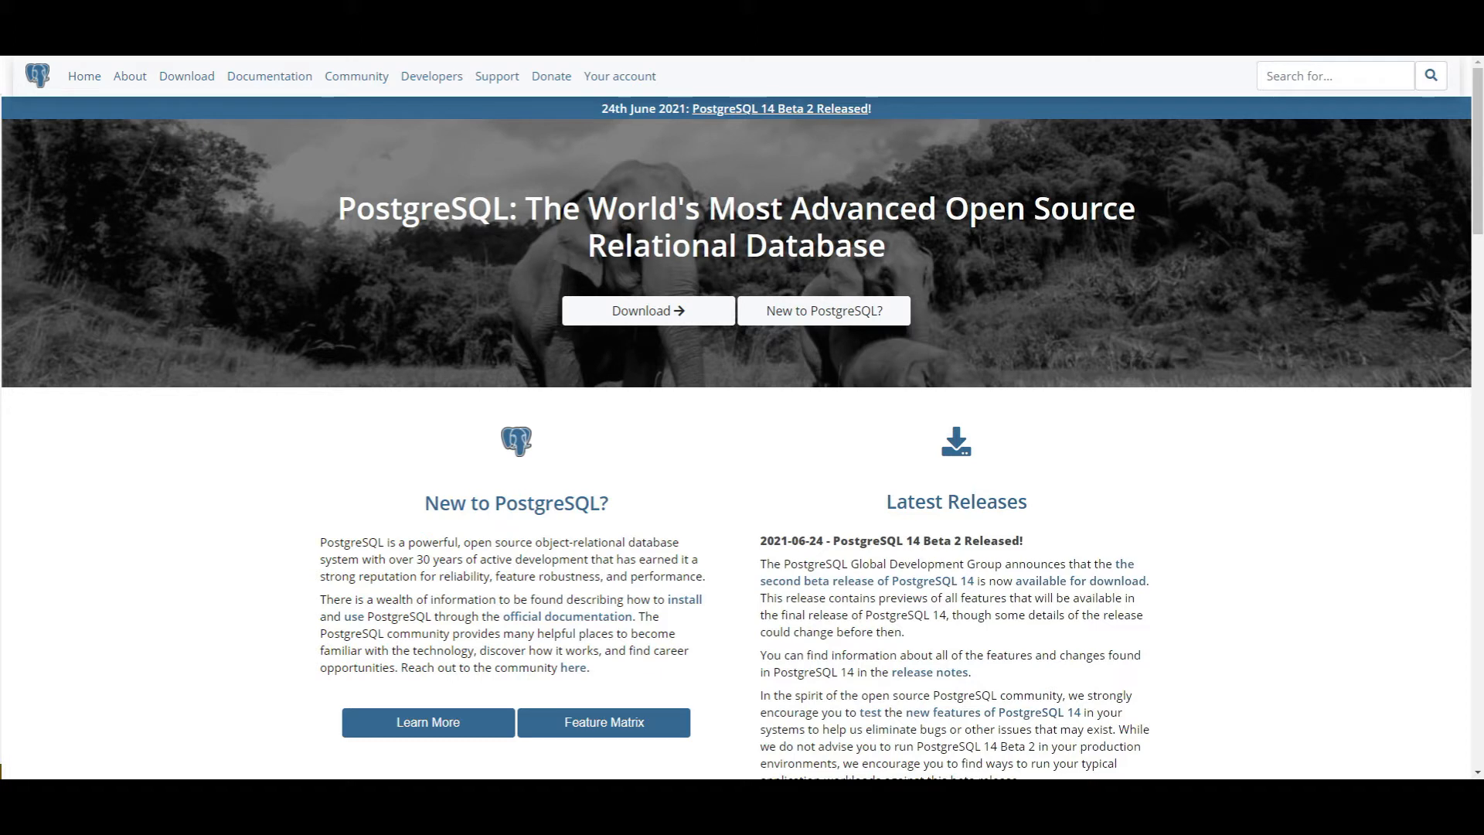
- Switch from the PostgreSQL home page to the InfluxDB product page tab
key("ctrl+Tab")
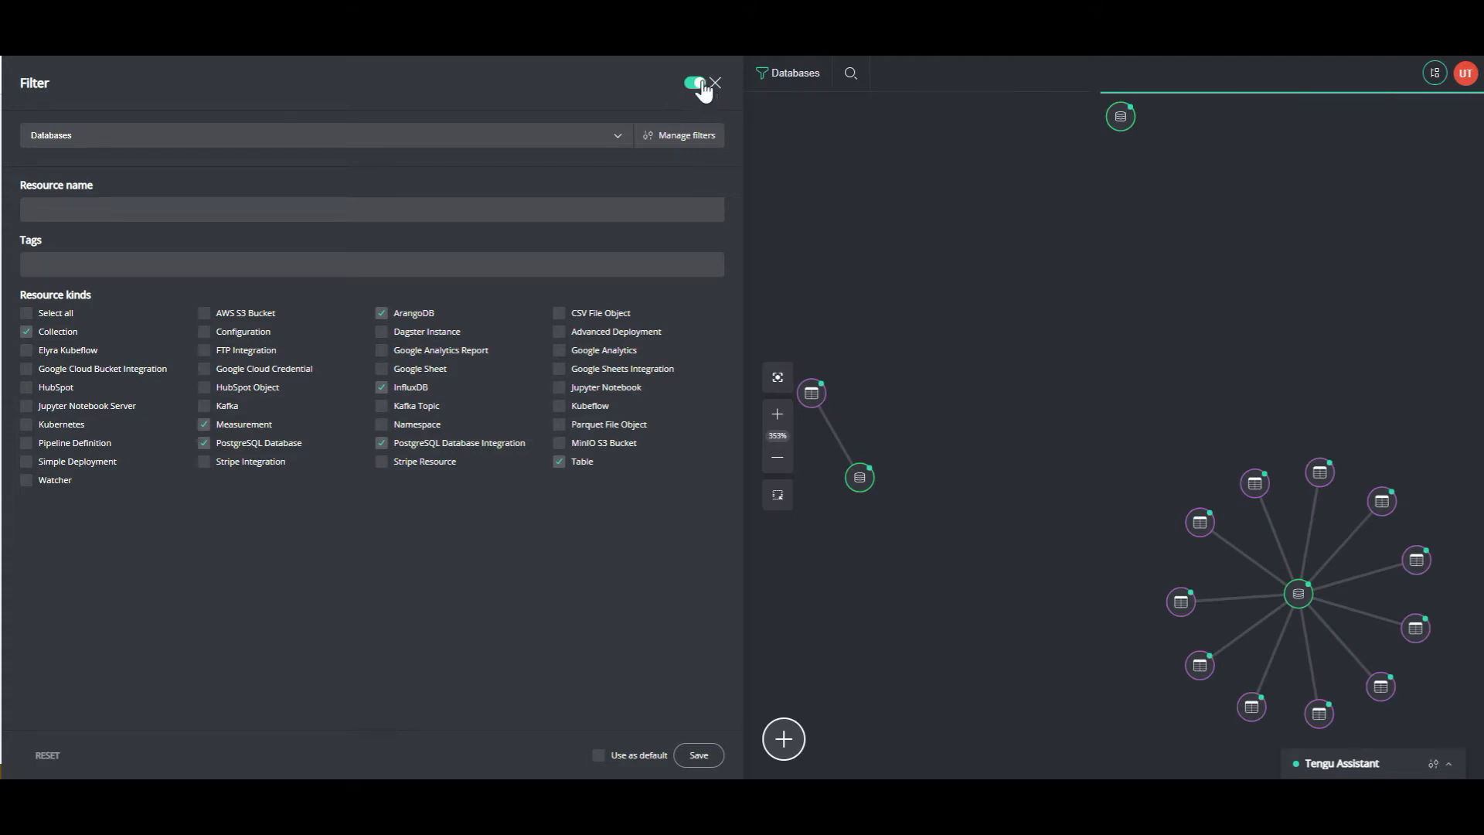
- Switch off the Databases filter so every resource kind shows again
left_click(699, 84)
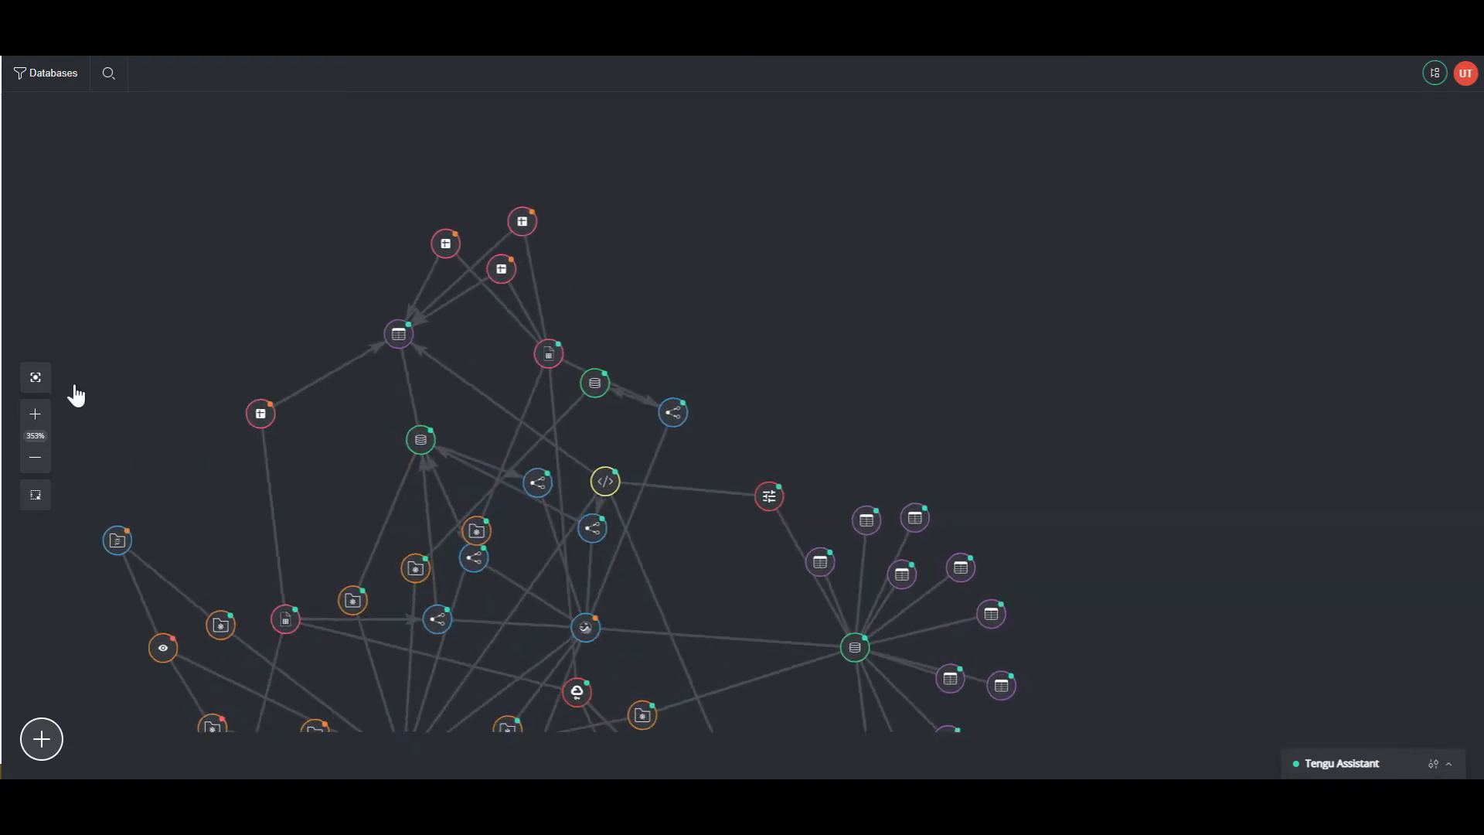
- Fit the whole unfiltered graph into view and bring up the Create resource list
left_click(40, 385)
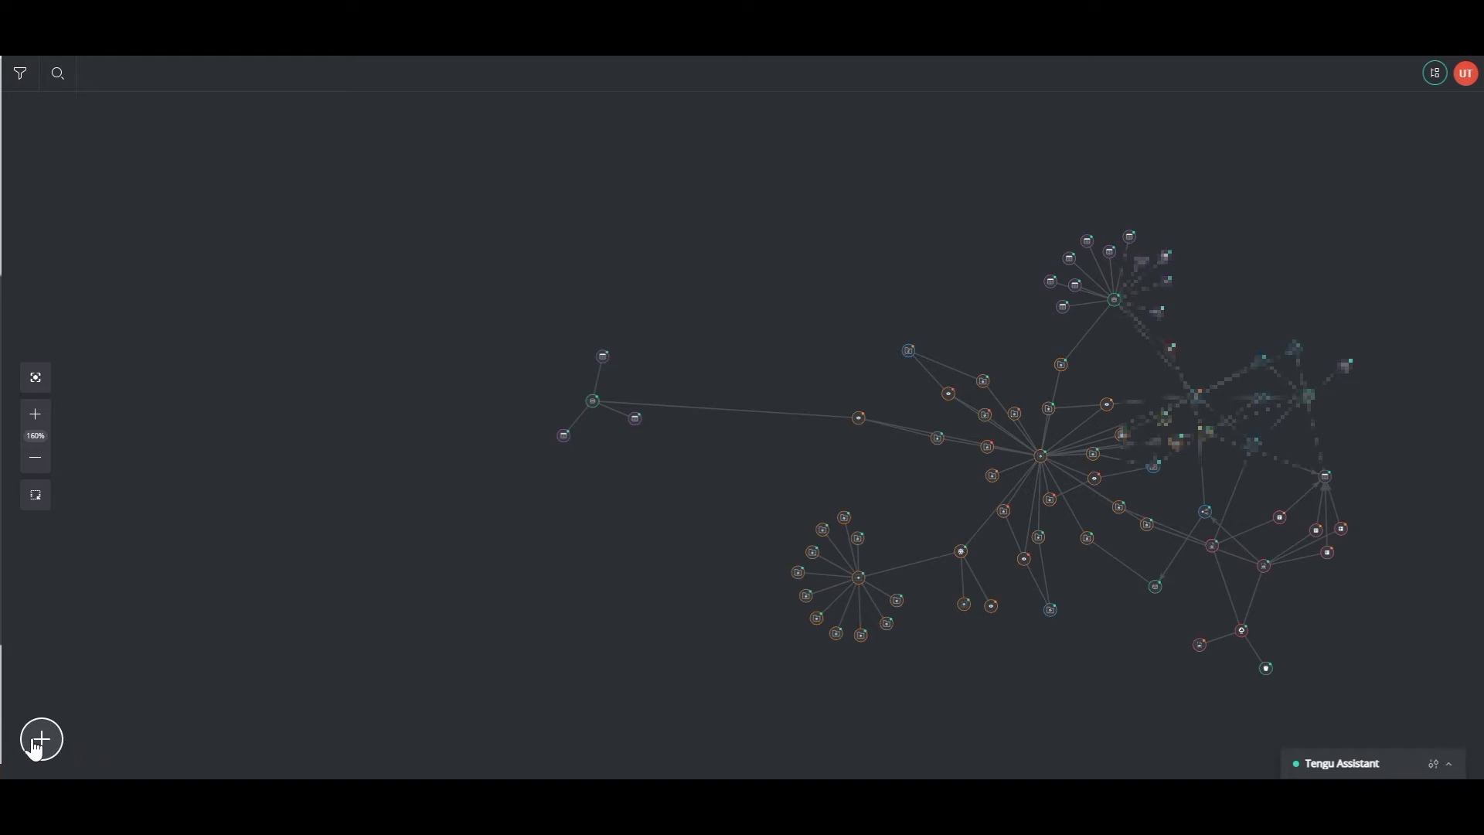
left_click(35, 748)
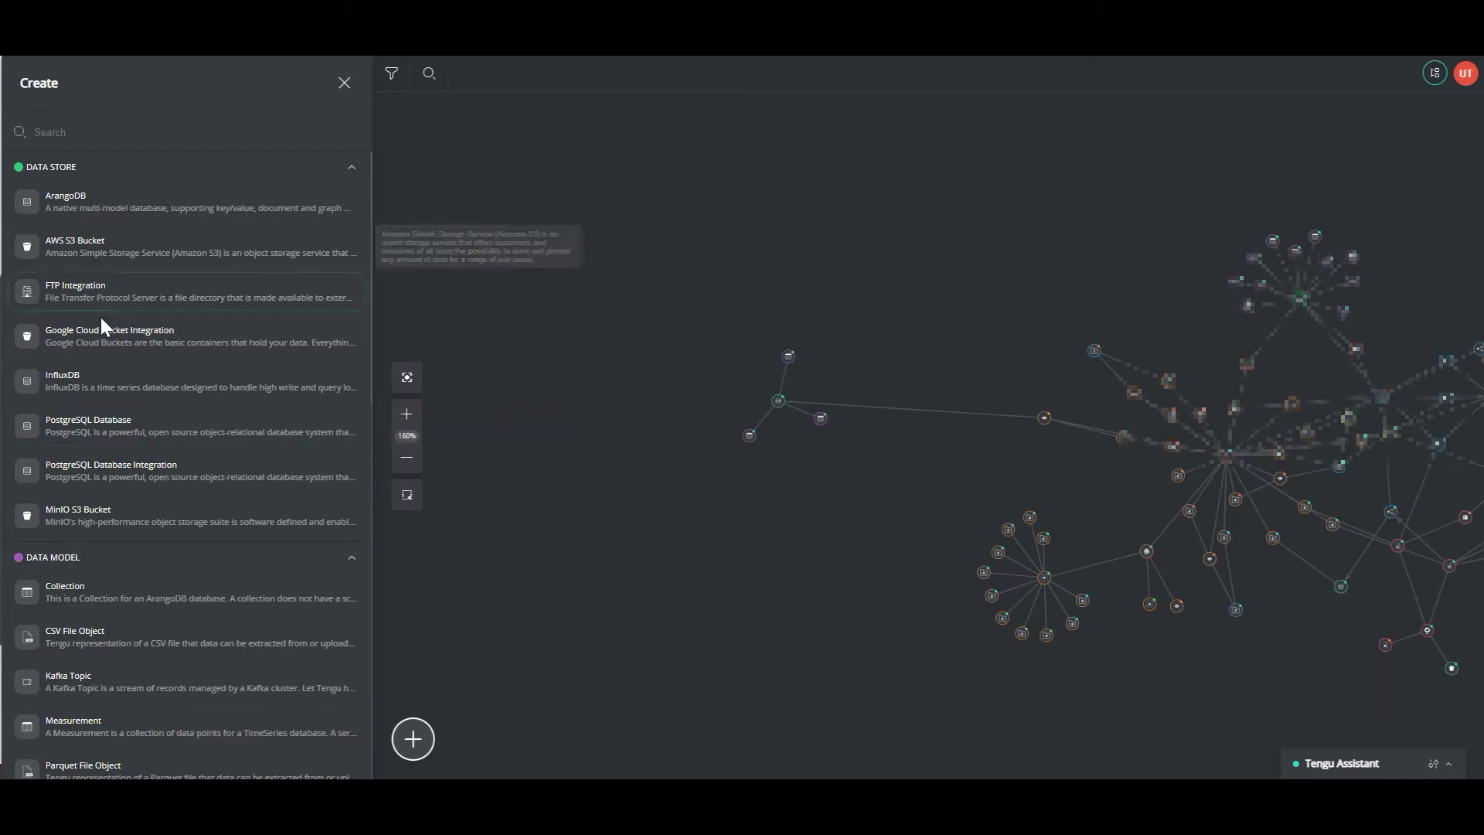
- Start a new PostgreSQL Database Integration from the Data Store types
left_click(106, 477)
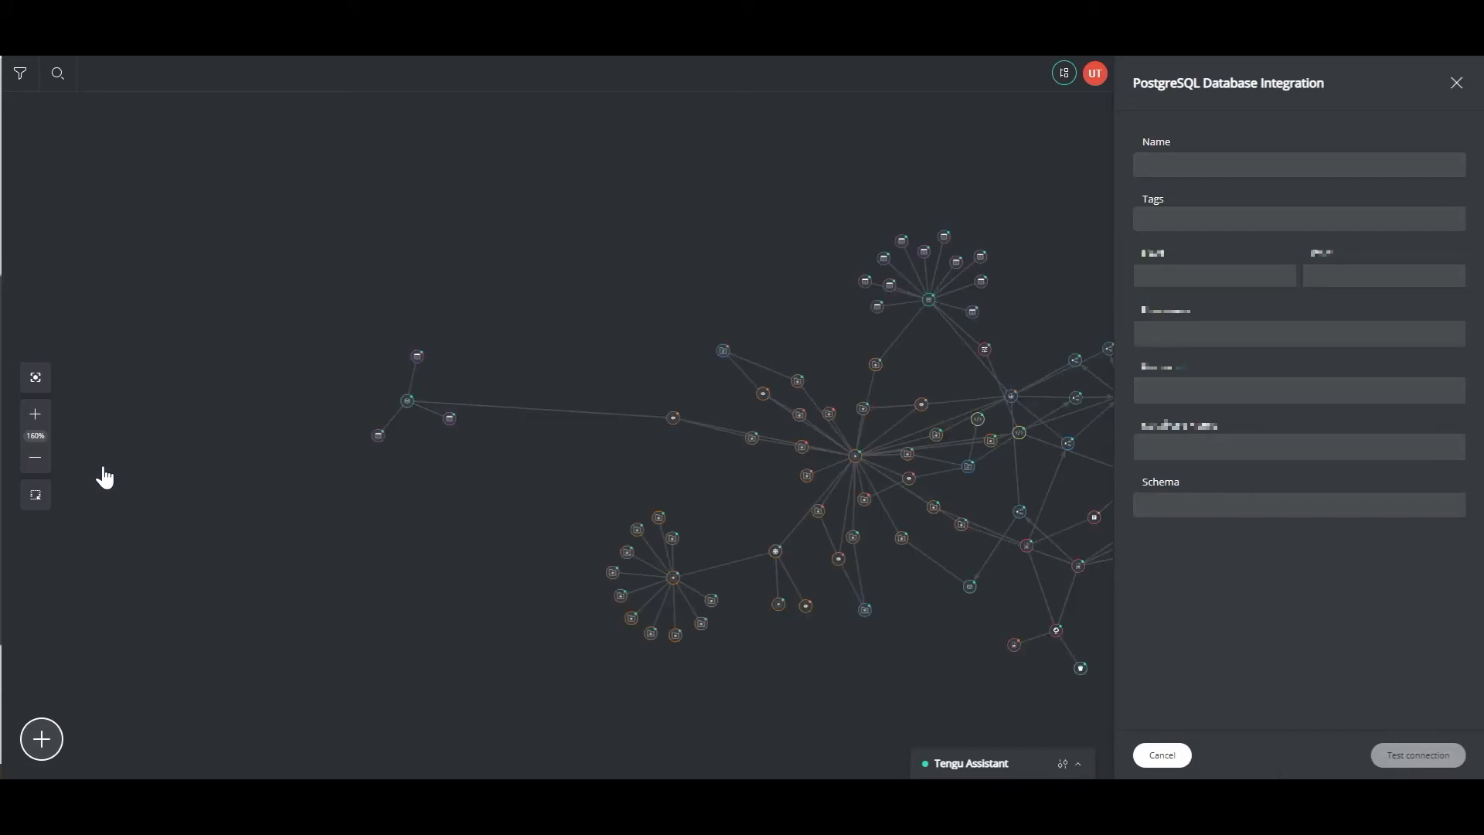
- Name the integration Postgresql_demo_video and give it the tag demo-video
left_click(1212, 162)
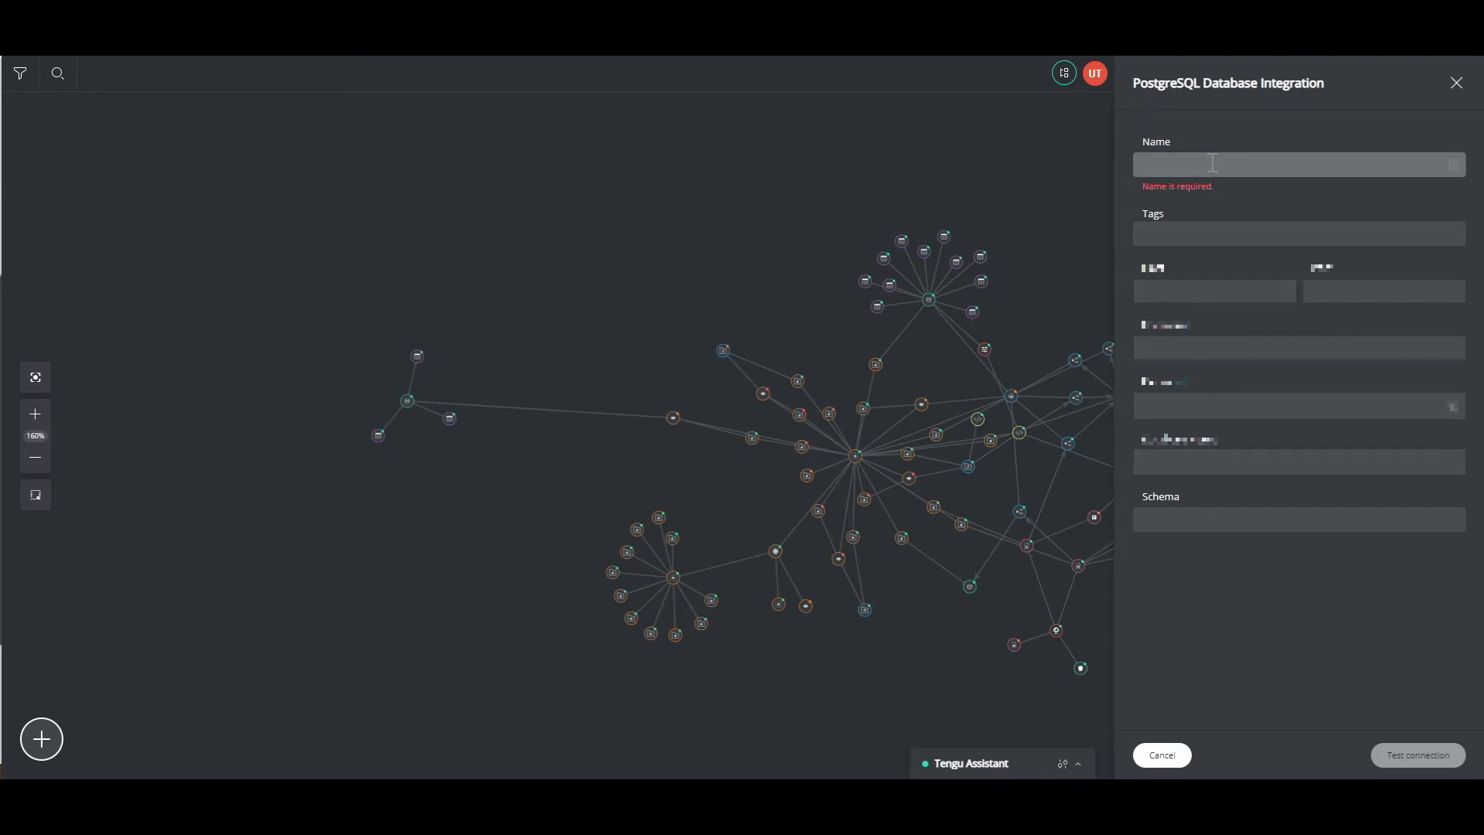
type("Postgresql")
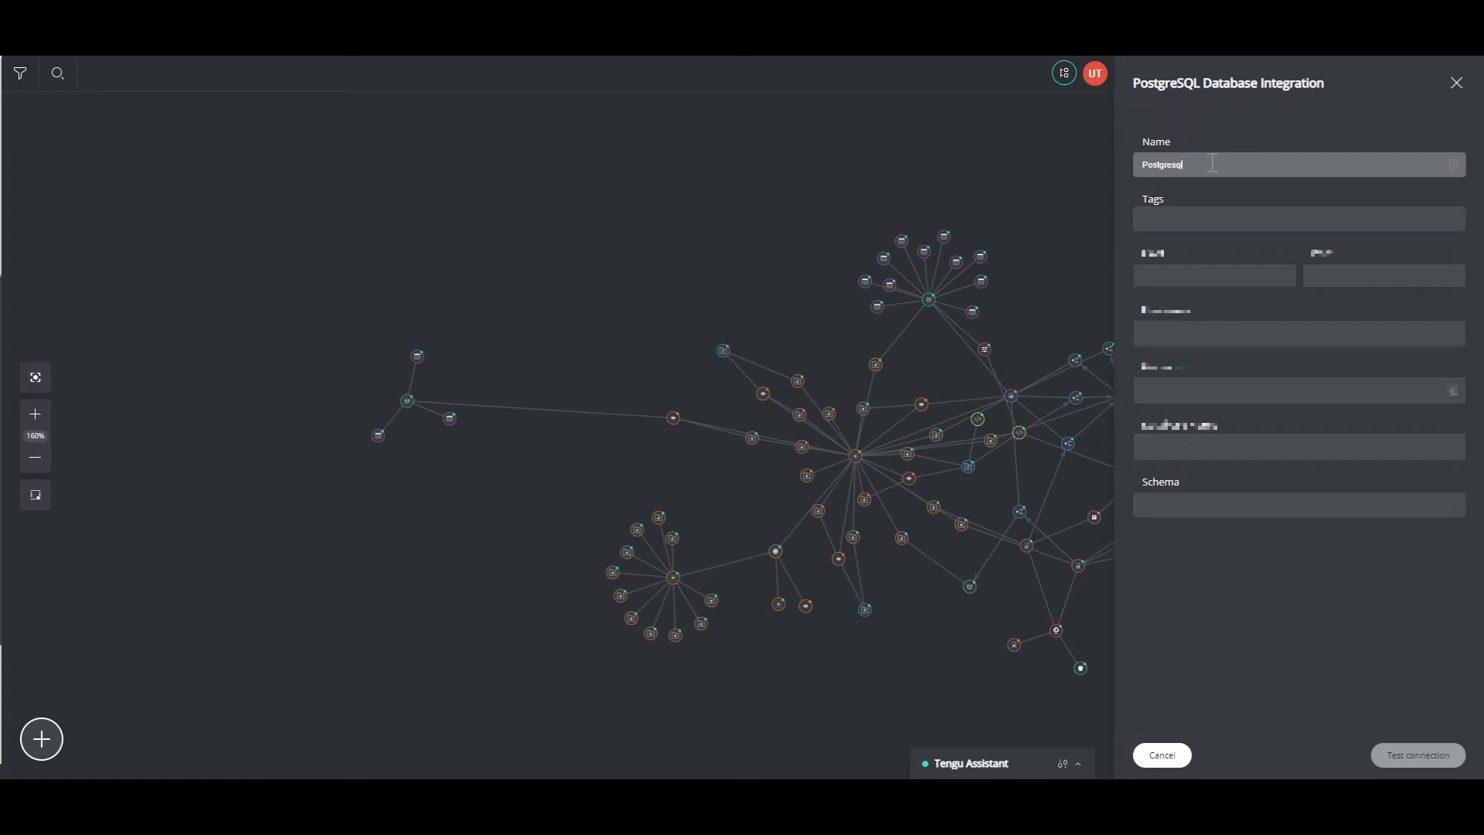
type("demo_video")
key("Tab")
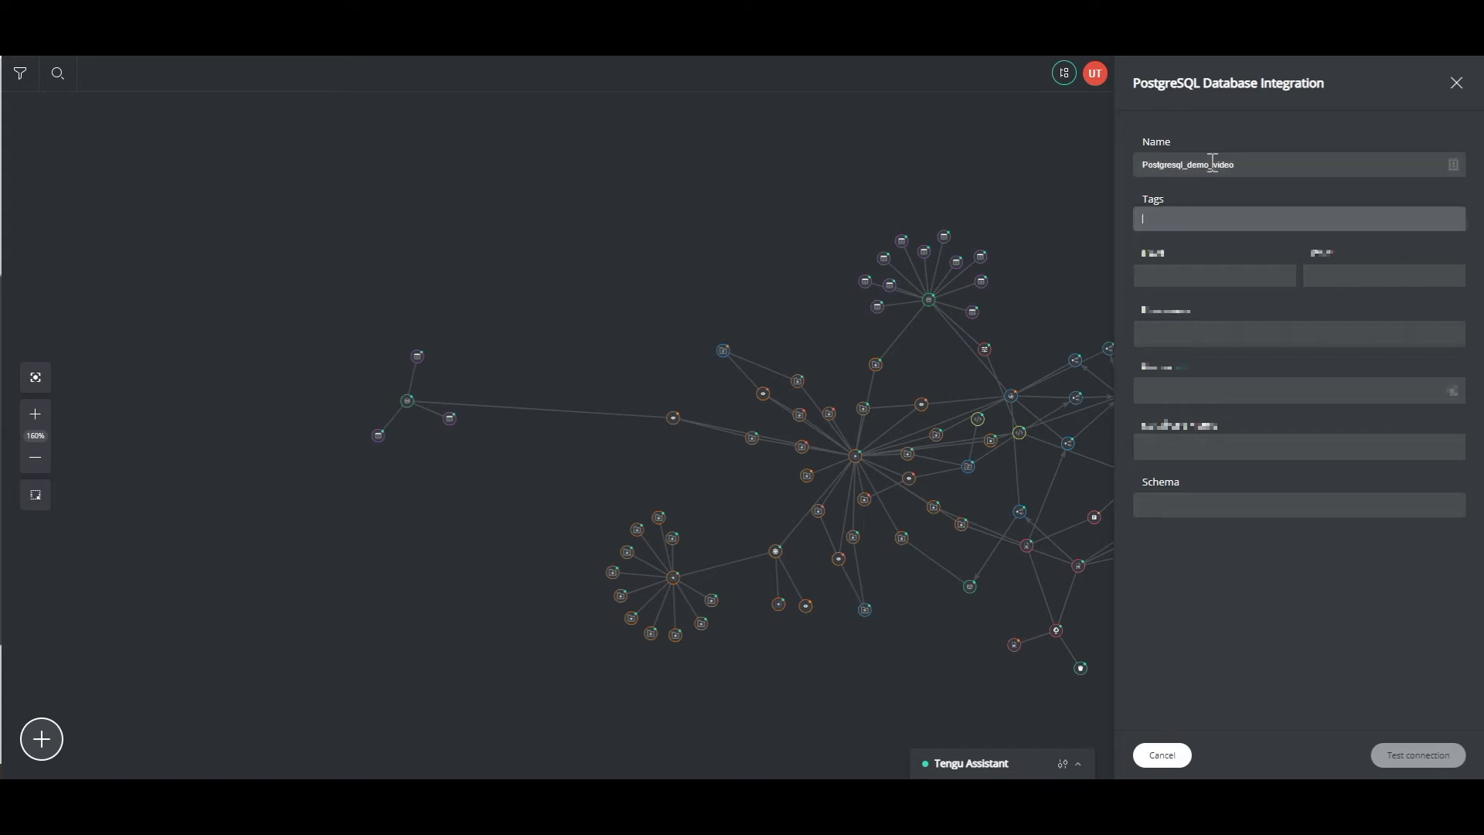
type("demo-video")
key("Return")
key("Tab")
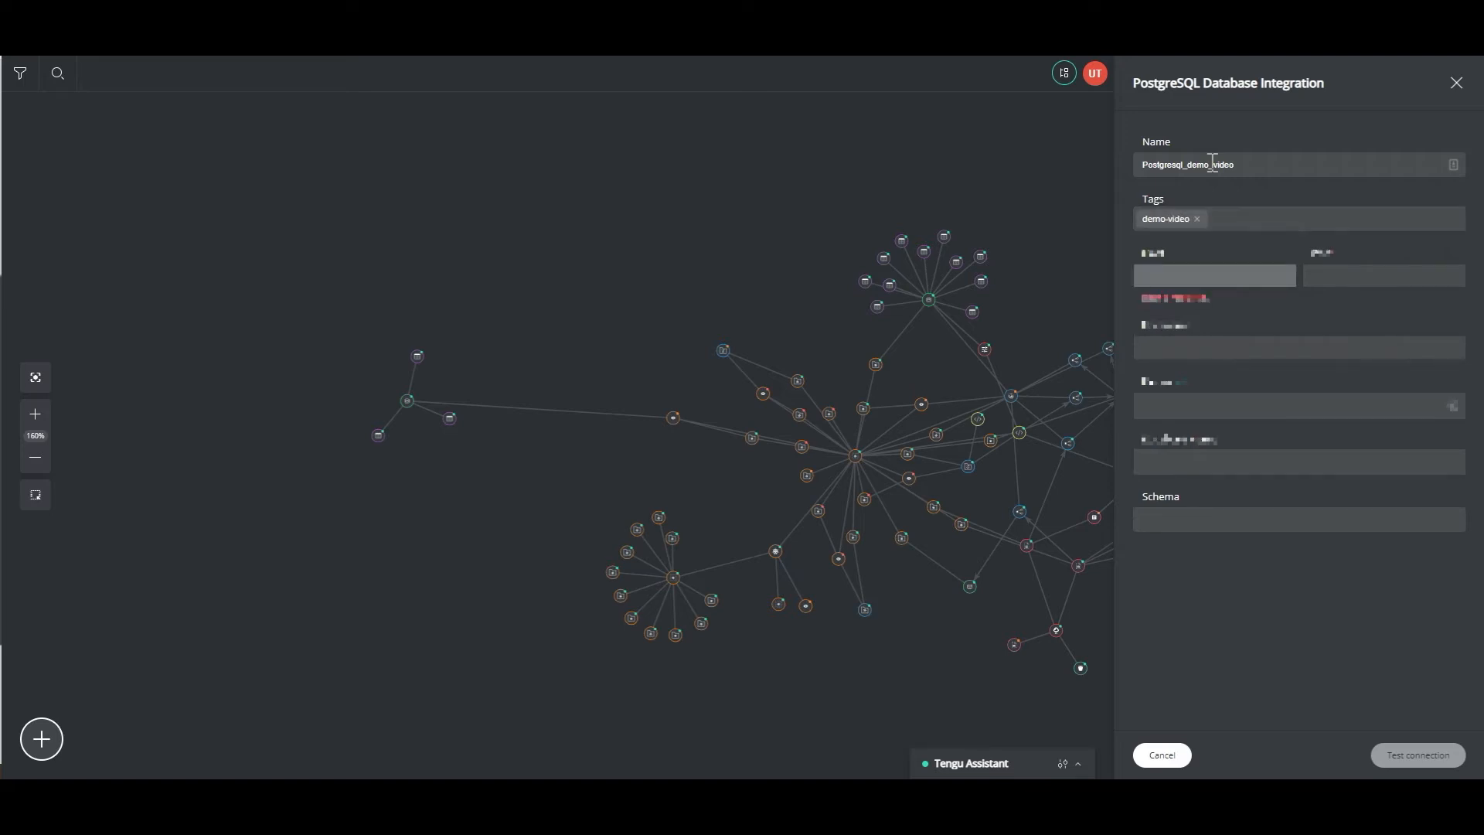
- Fill in the connection host, port, username, password and database name
type("10")
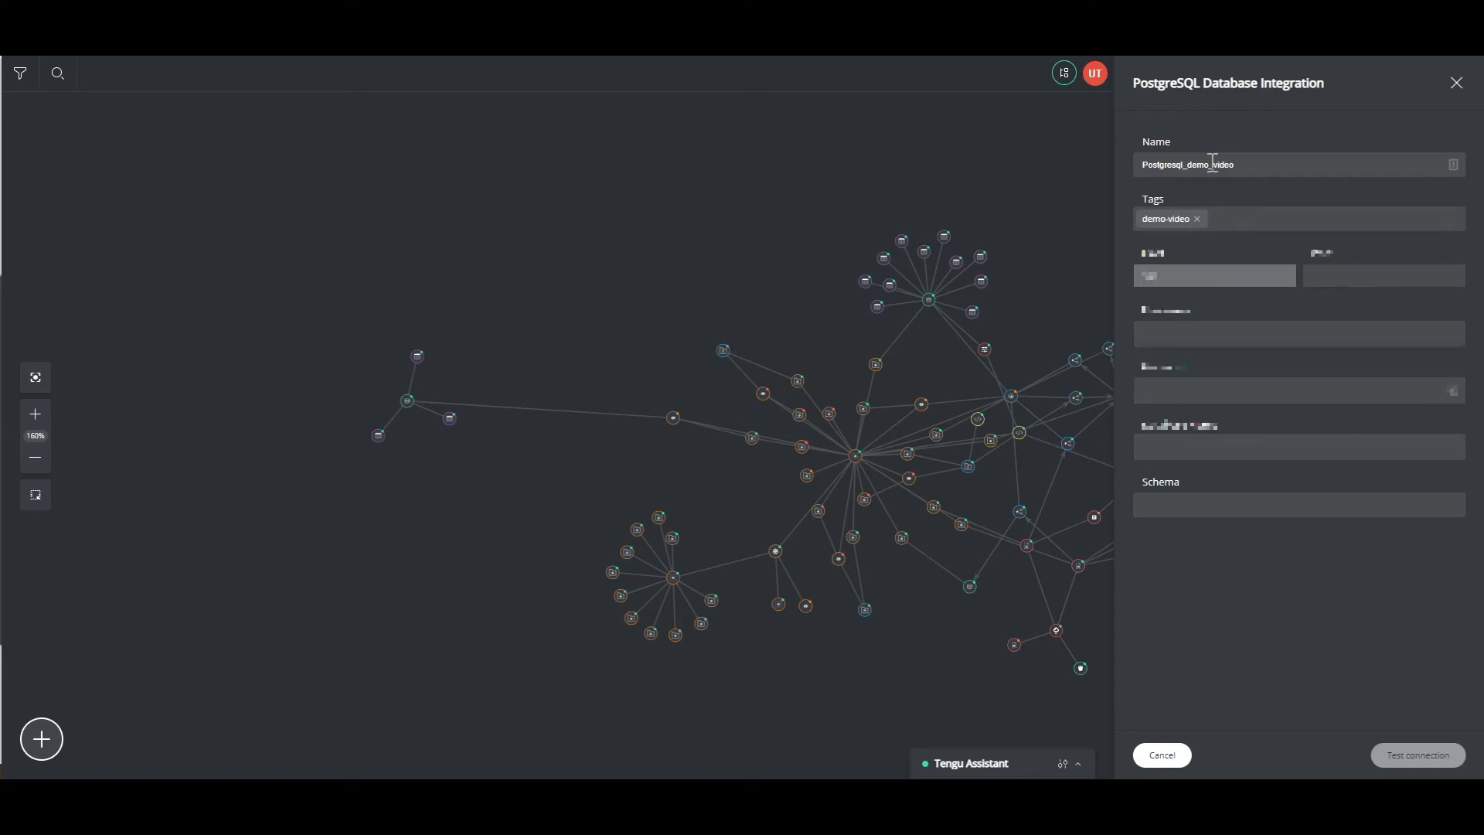
type(".1100")
key("Tab")
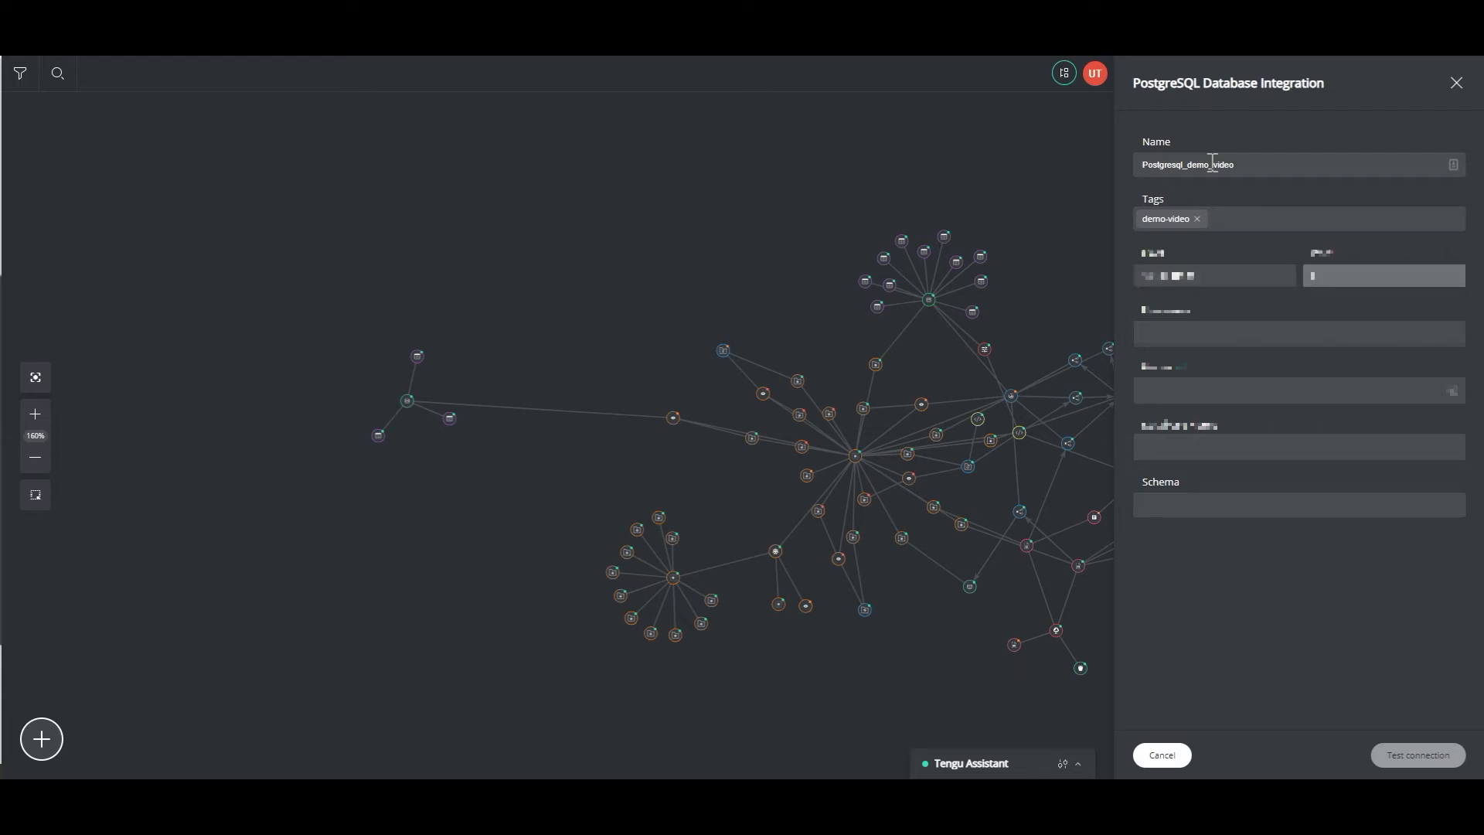
type("54")
key("Tab")
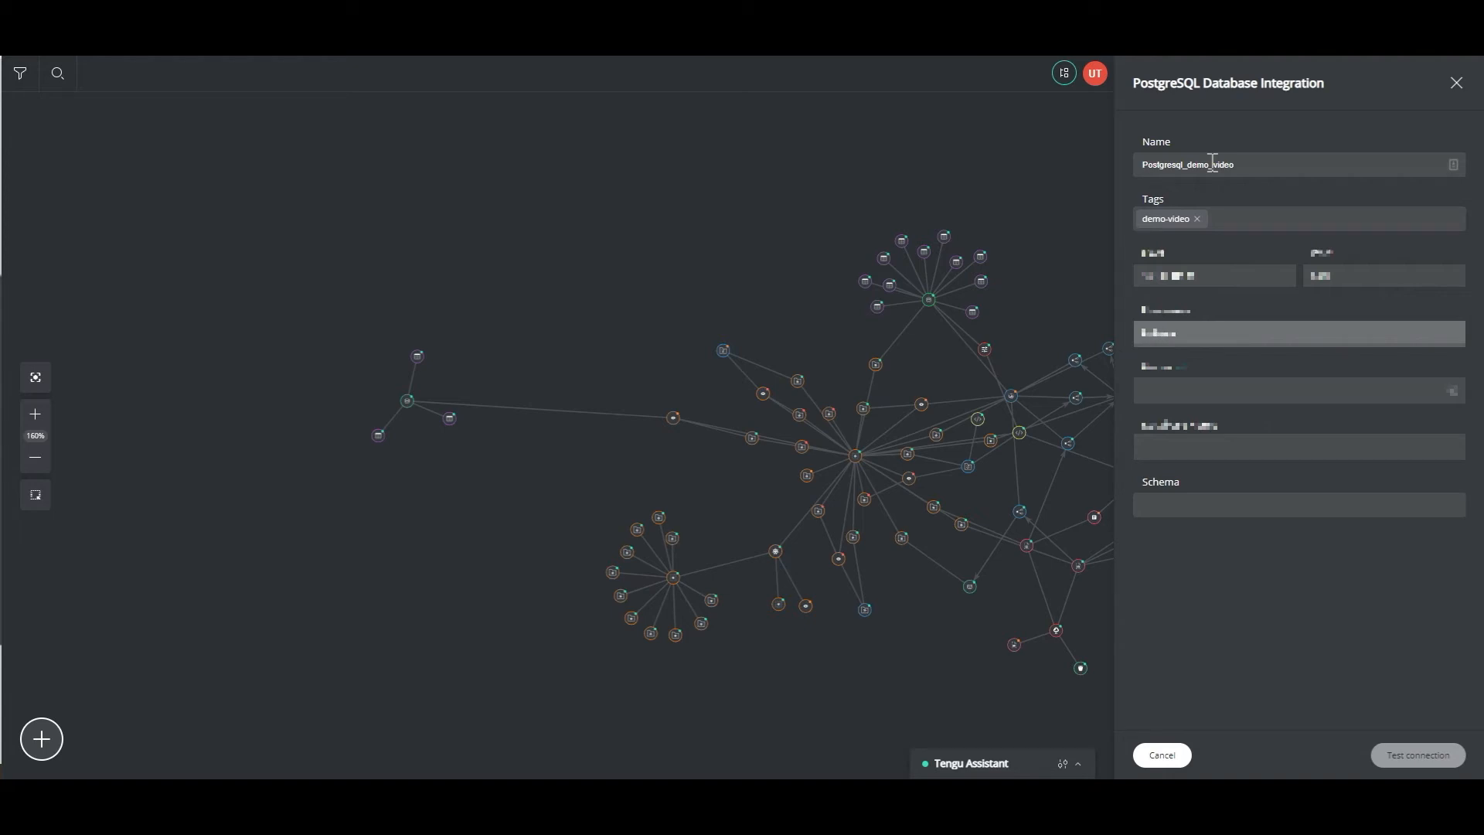
key("Tab")
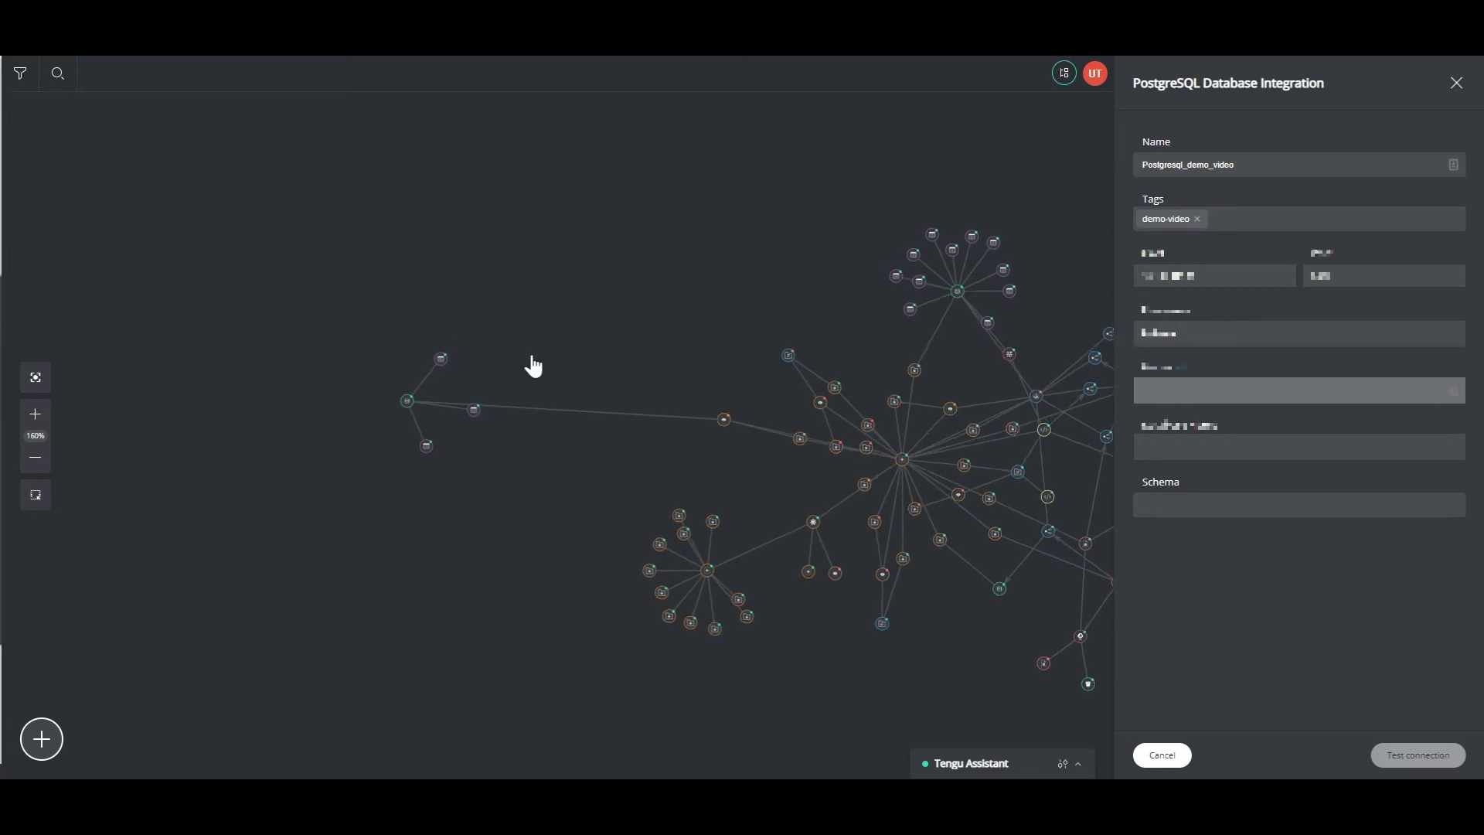
type("•")
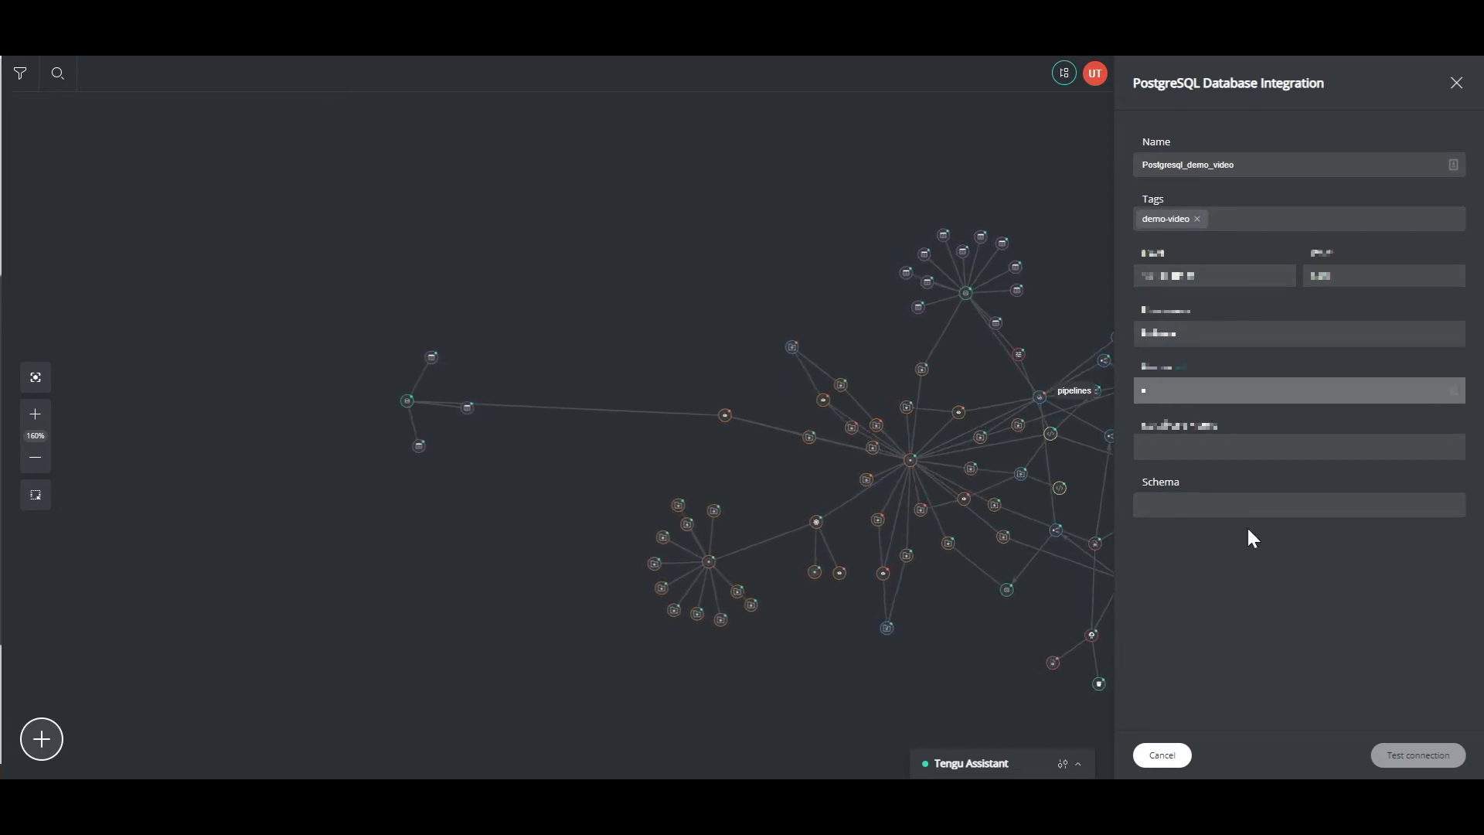
type("•")
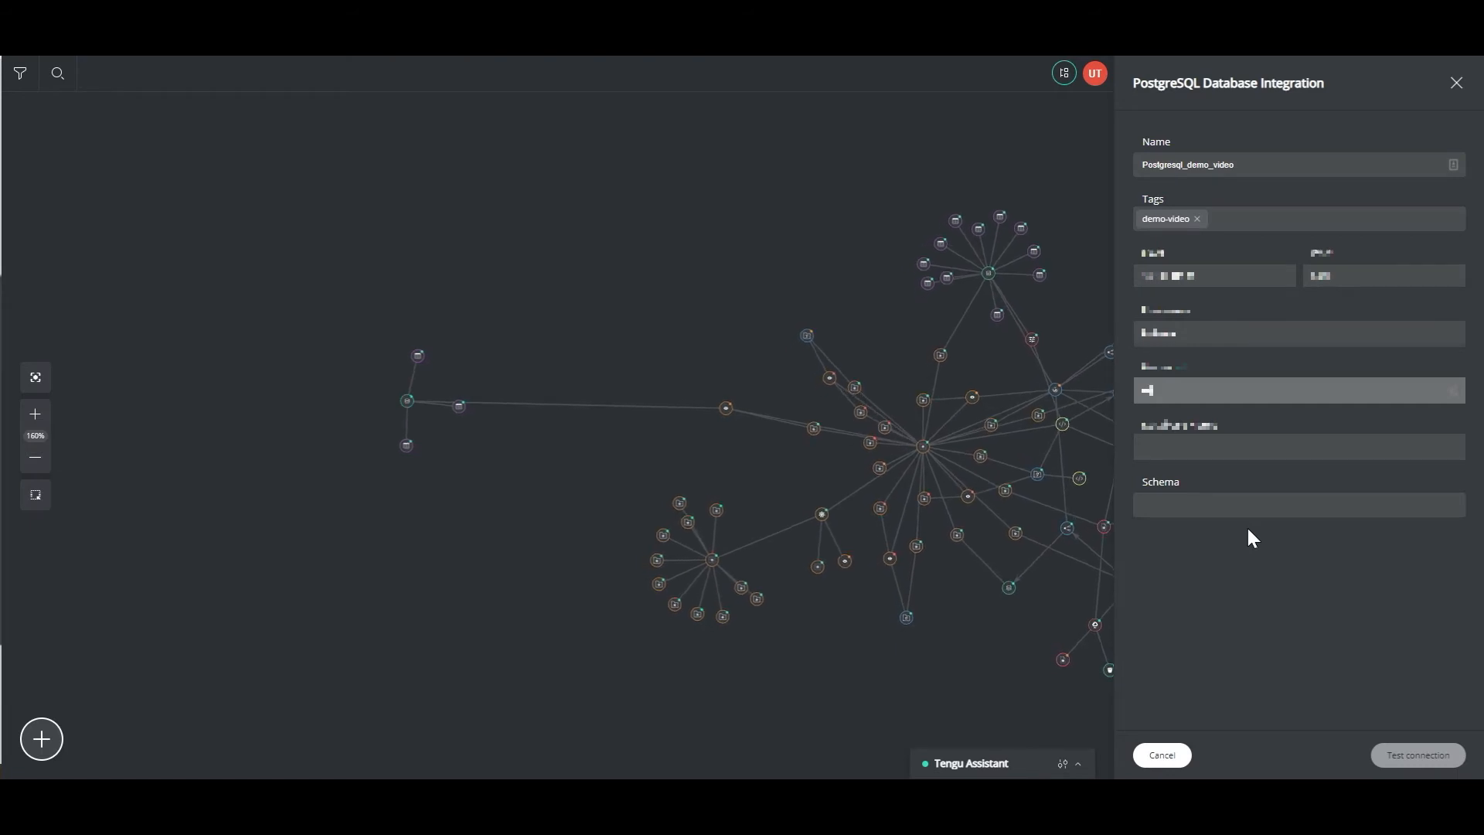
type("•")
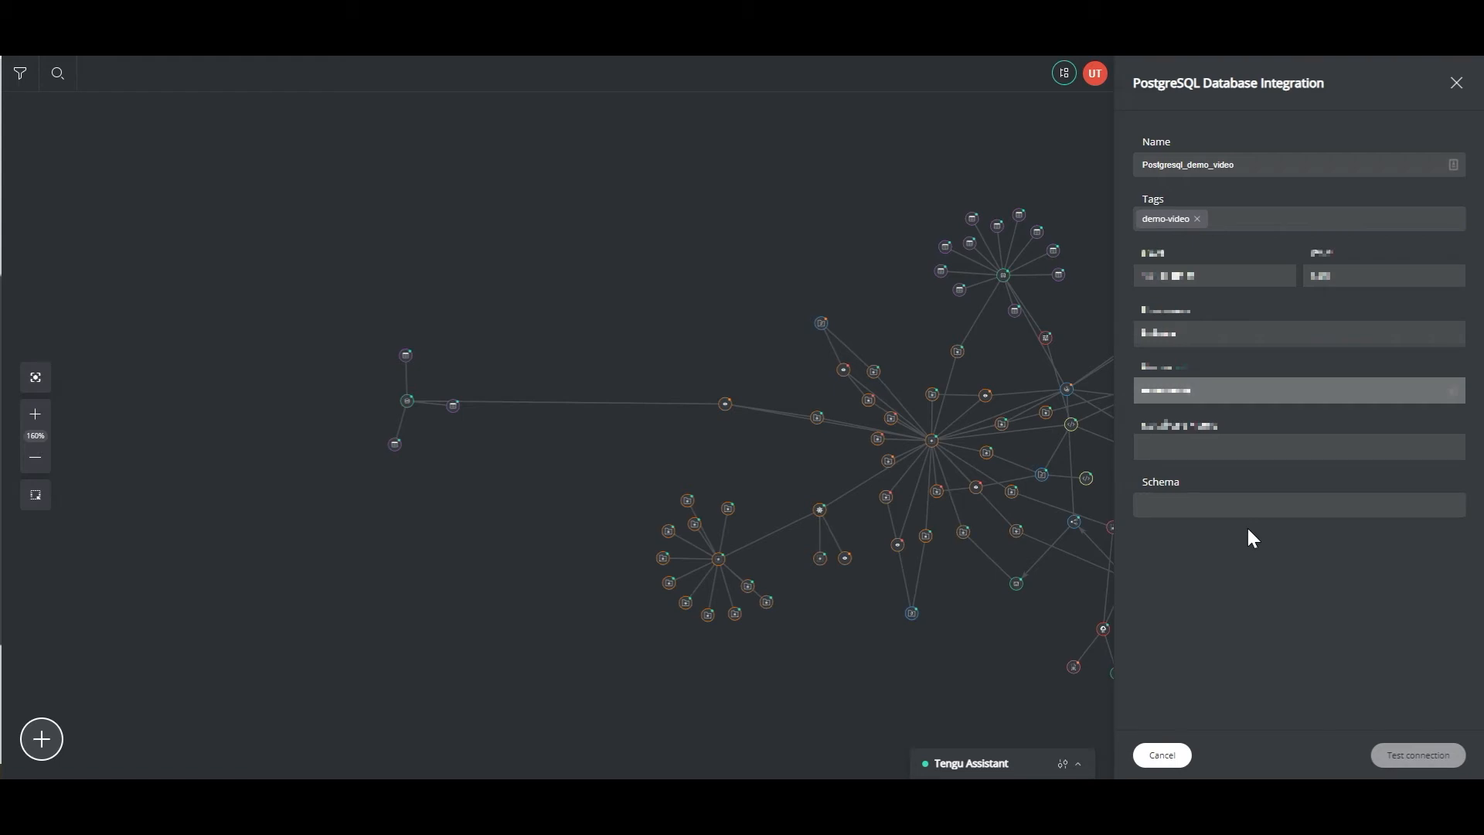
left_click(1226, 441)
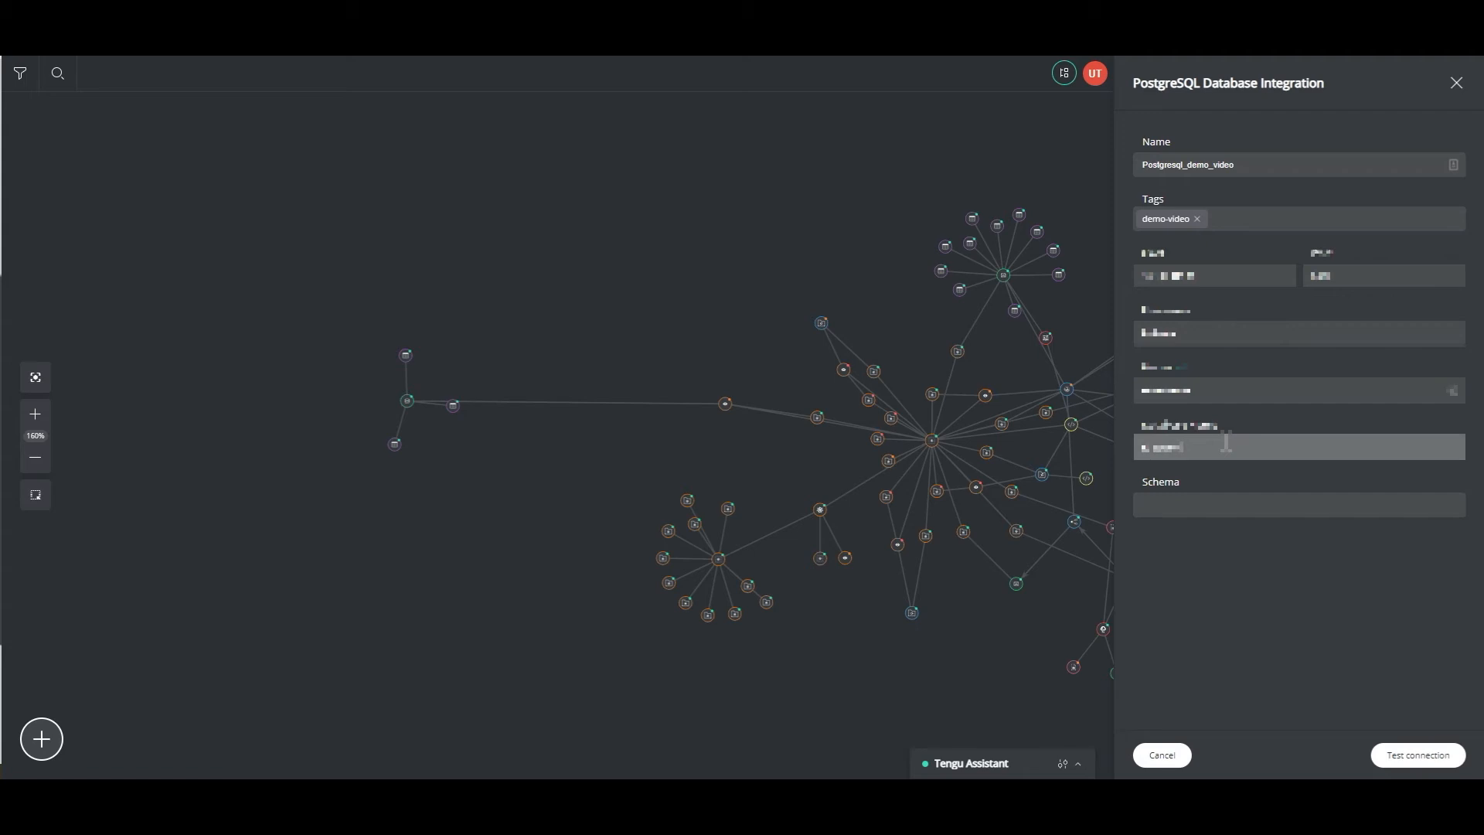
key("Tab")
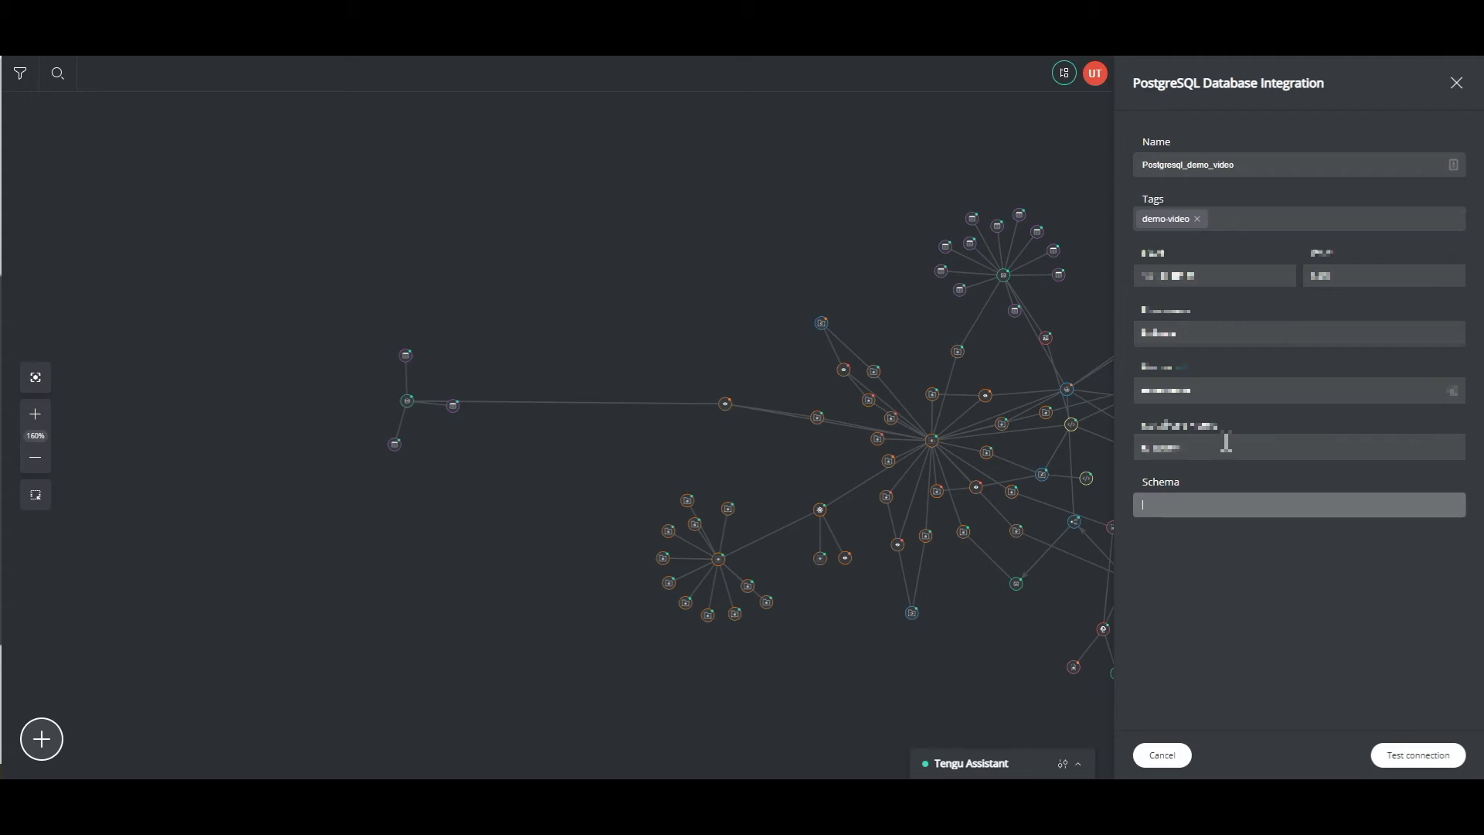
- Test the connection, then create the Postgresql_demo_video integration
left_click(1412, 765)
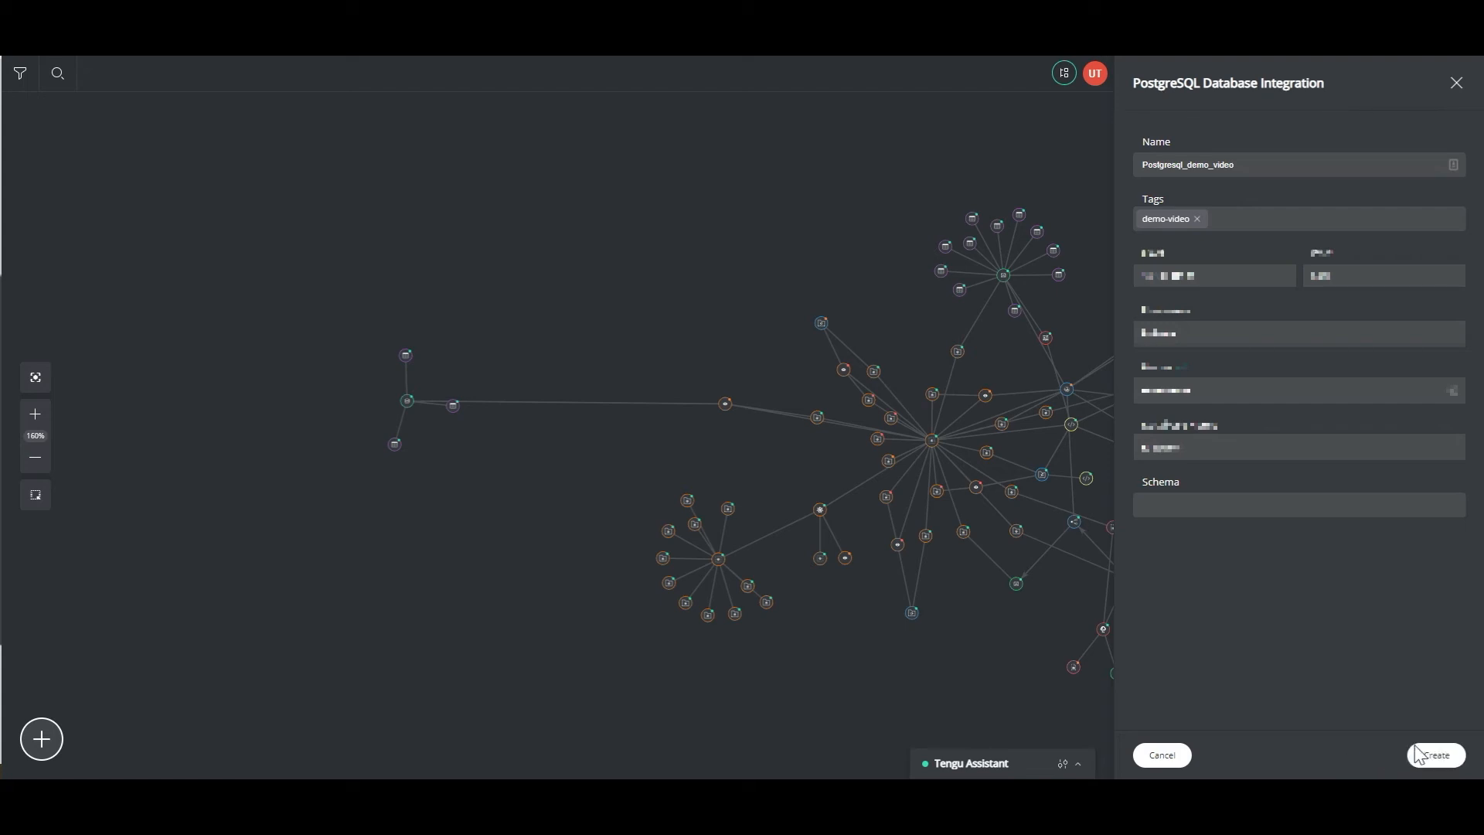
left_click(1434, 759)
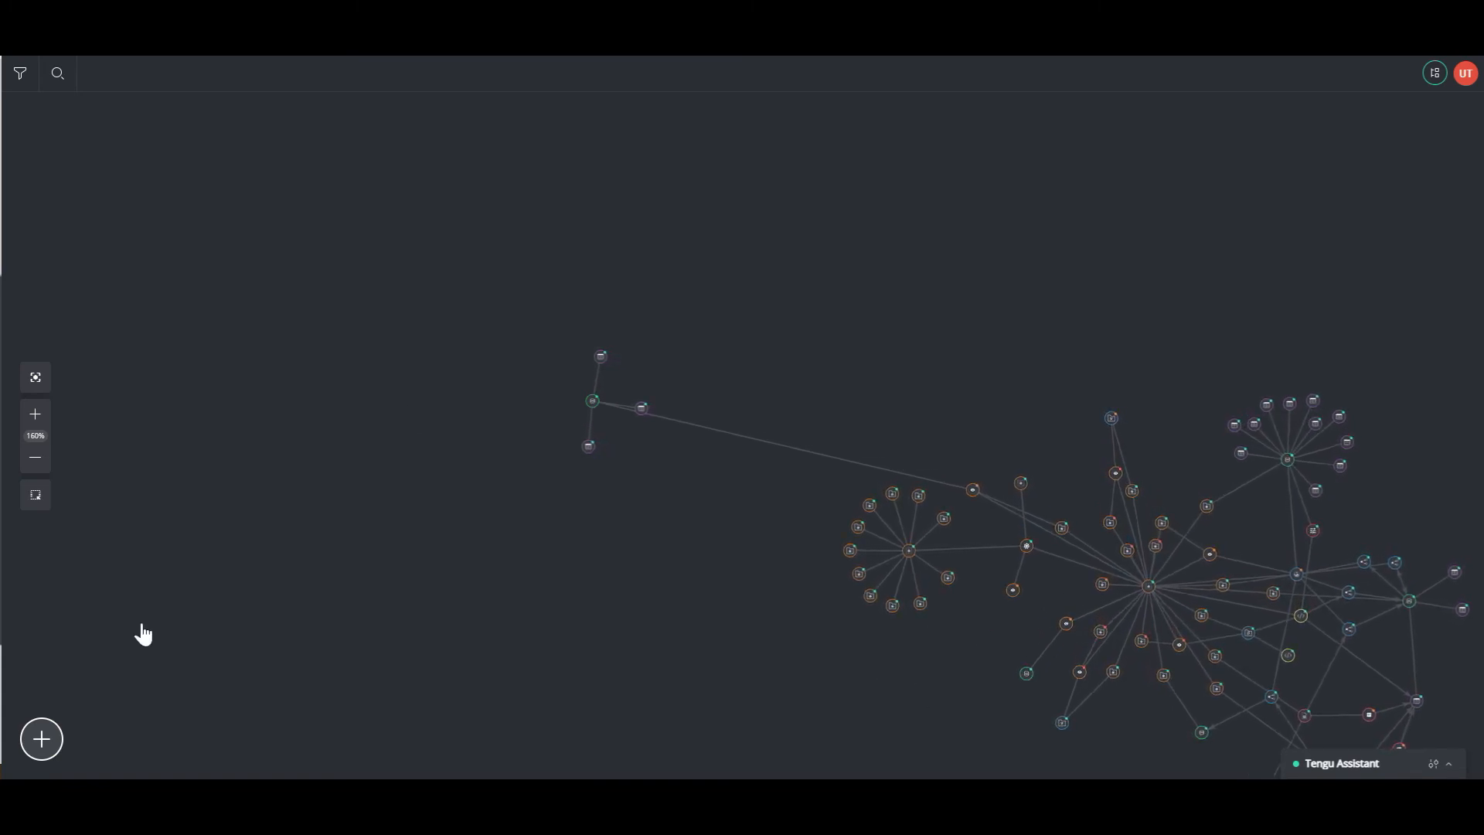
- Fit and zoom the graph, then review the Postgresql_demo_video node's details and close them
left_click(35, 381)
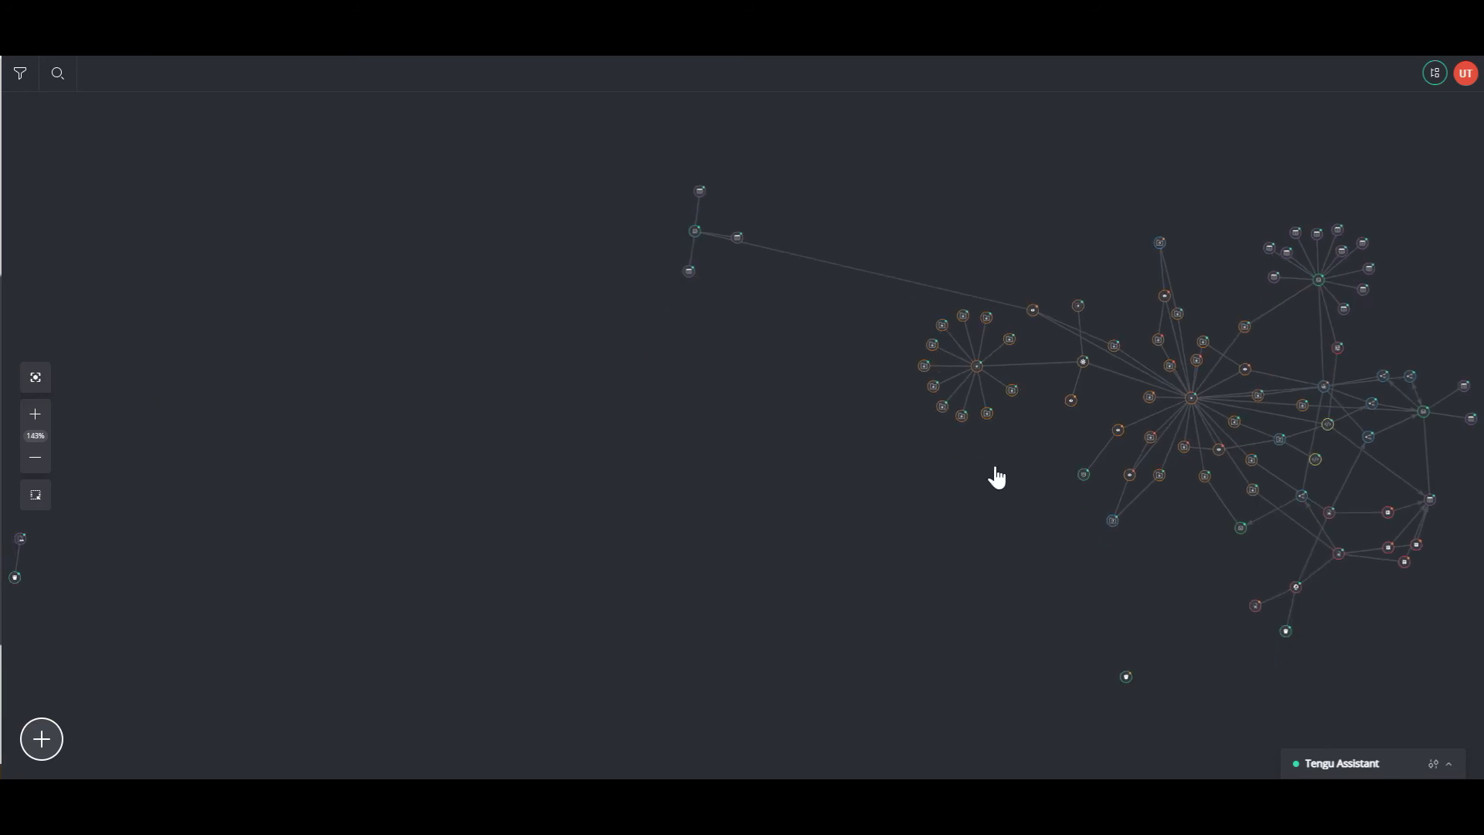
scroll(1084, 487, "up", 5)
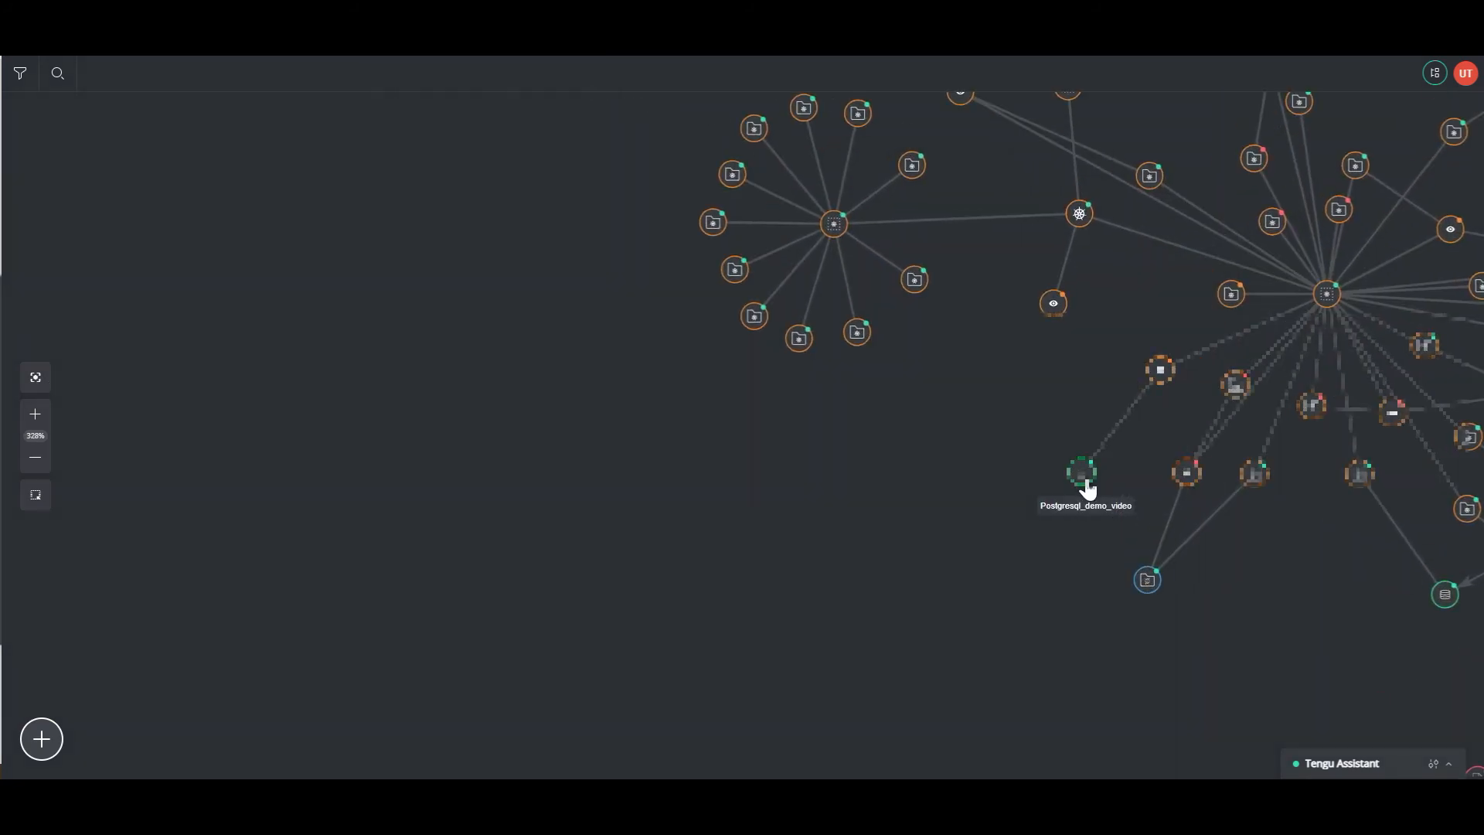
left_click(1086, 483)
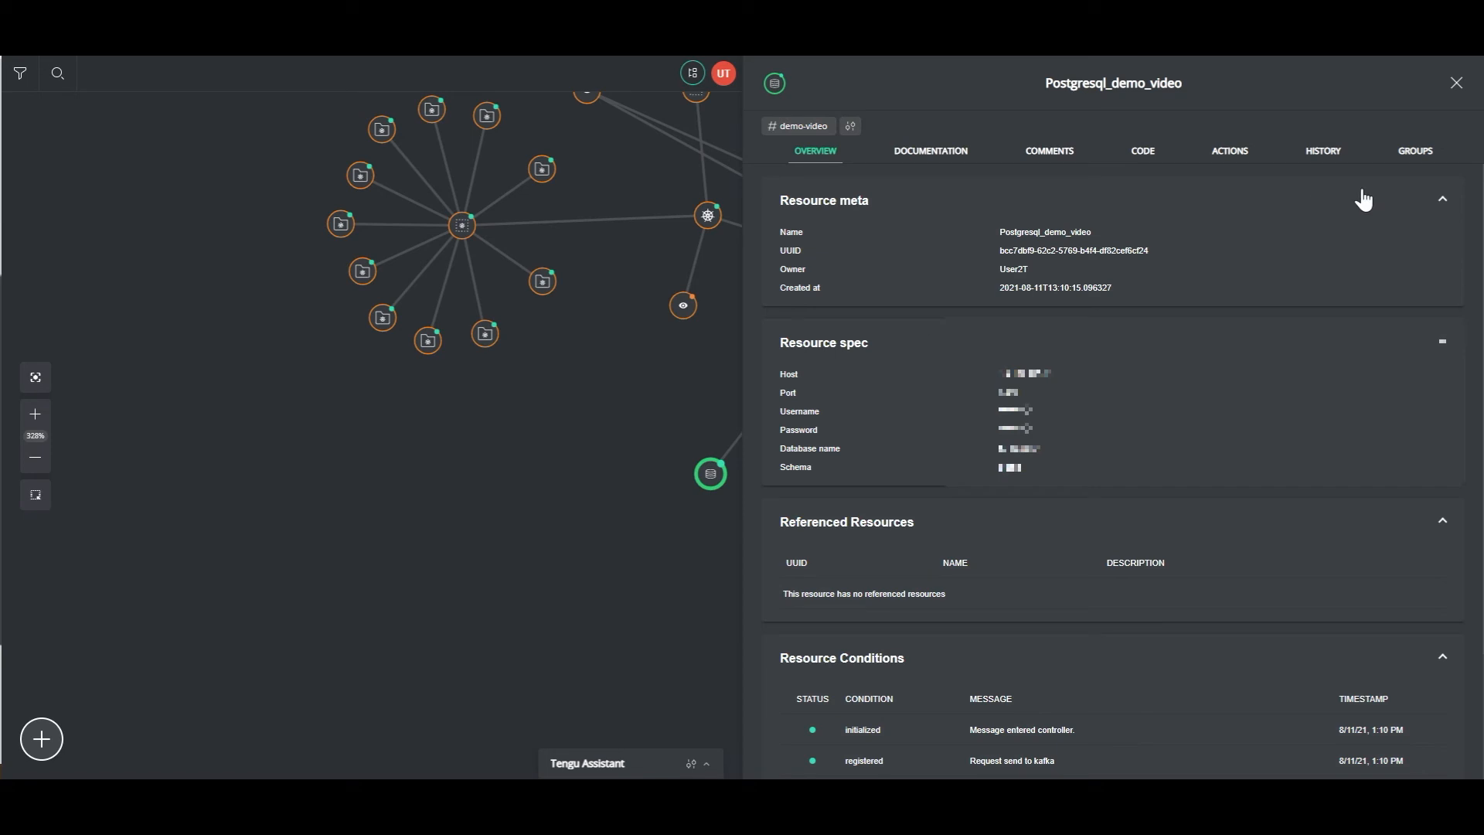
left_click(1456, 83)
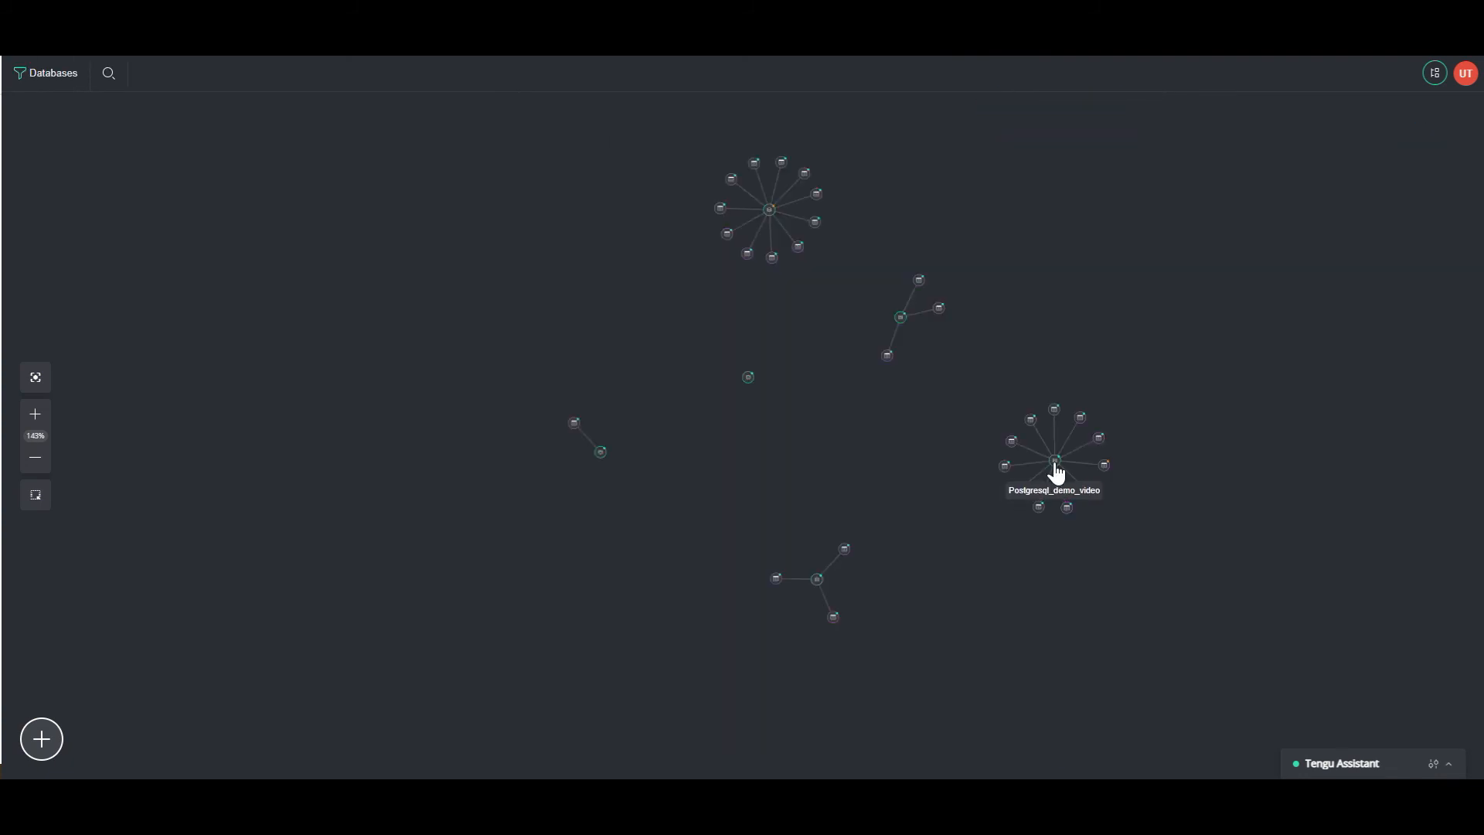
- Start the Add Table action on Postgresql_demo_video, naming it Table_demo_video with tag demo-video
left_click(1056, 467)
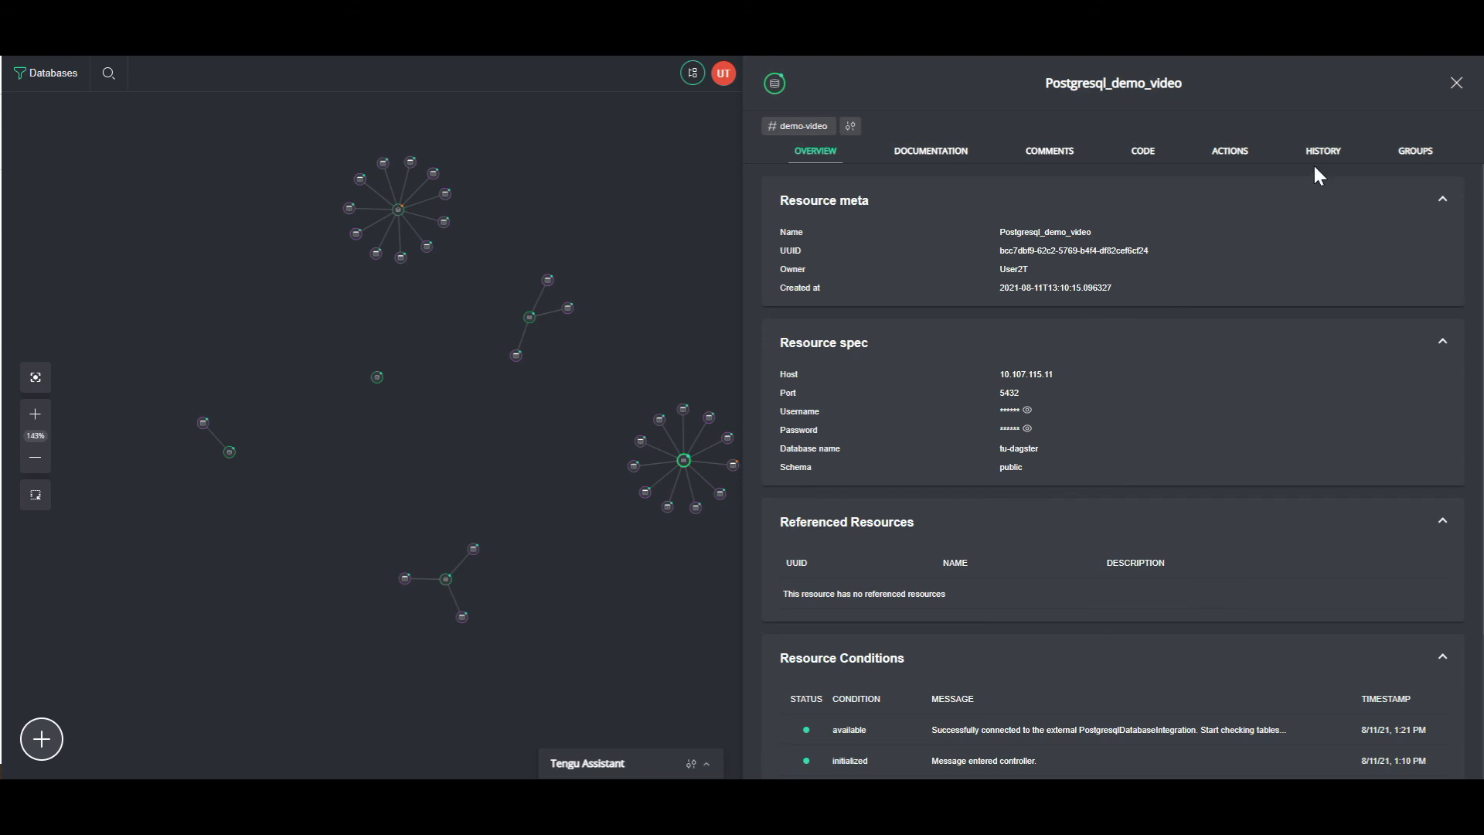
left_click(1229, 153)
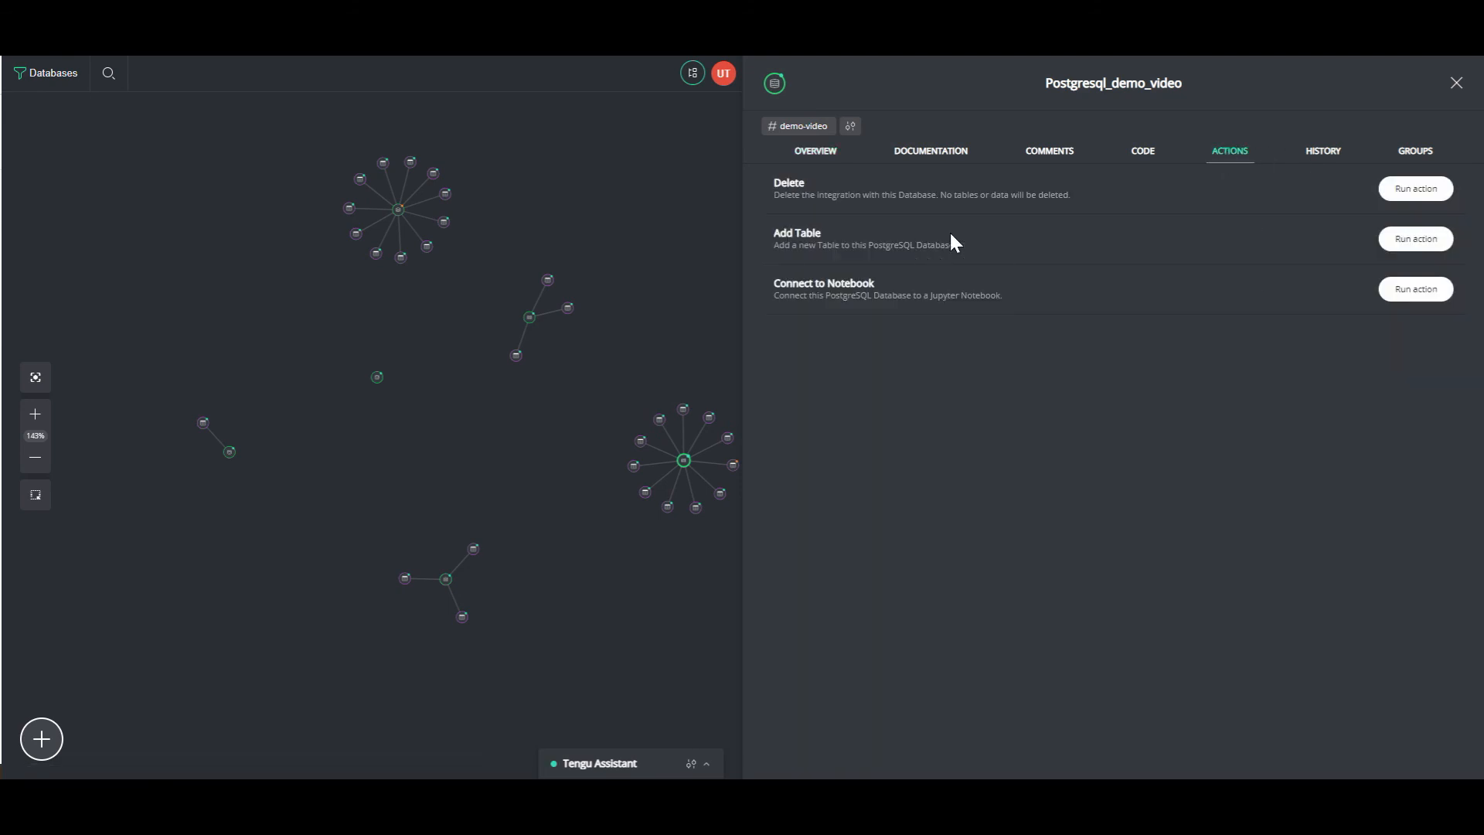
left_click(1416, 239)
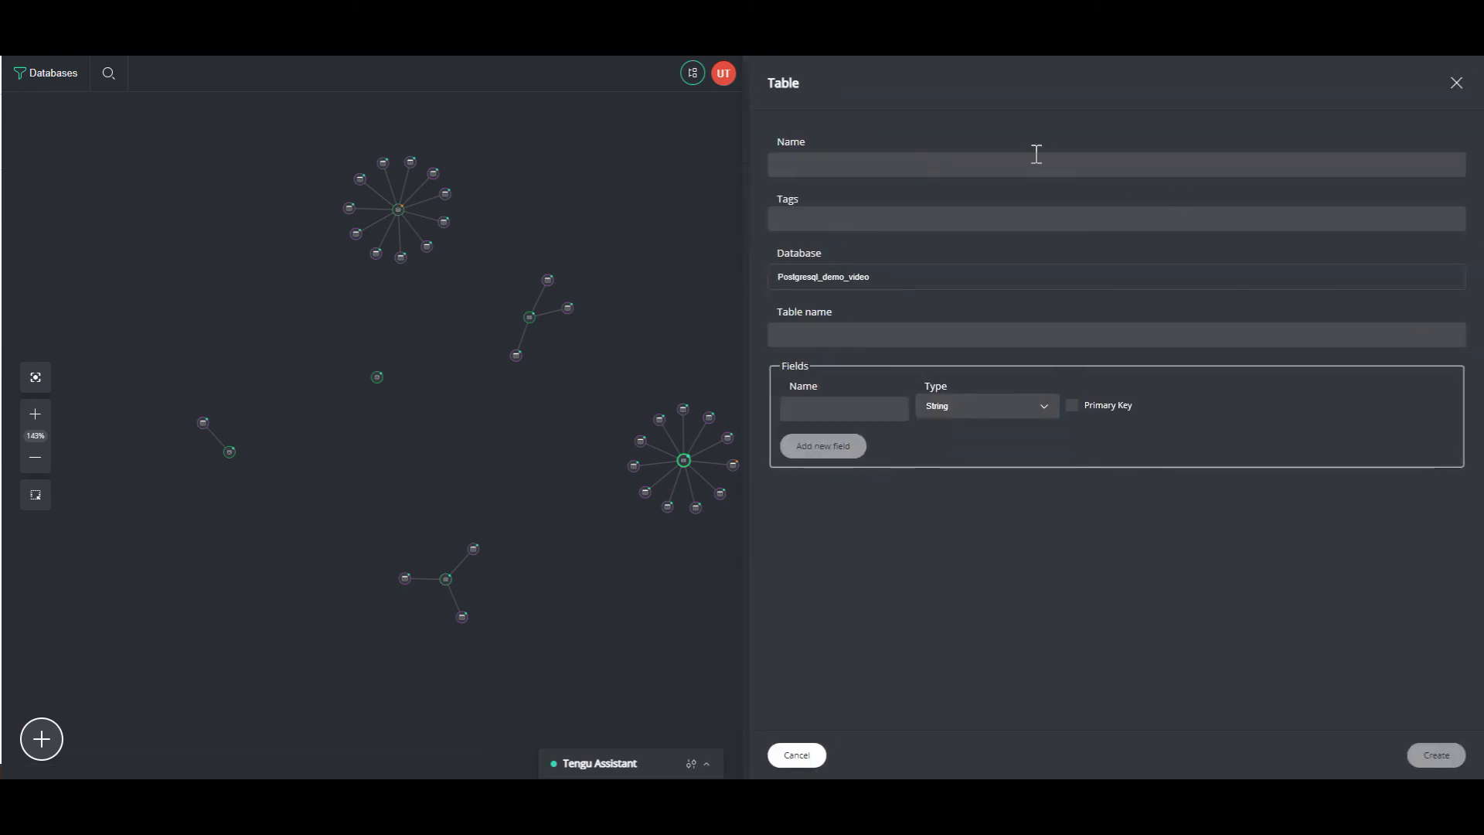
left_click(1000, 165)
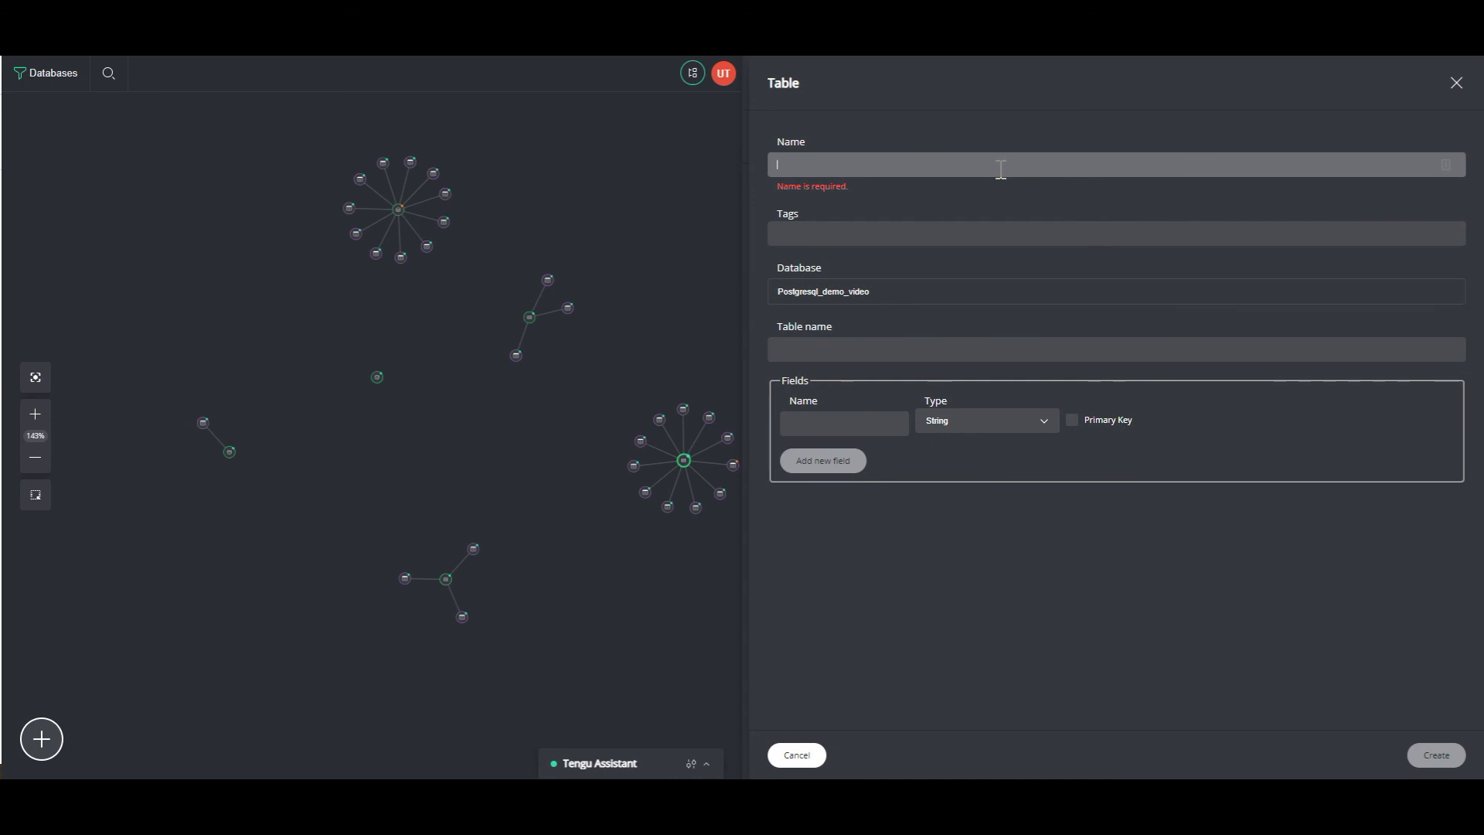
type("Table_demo_")
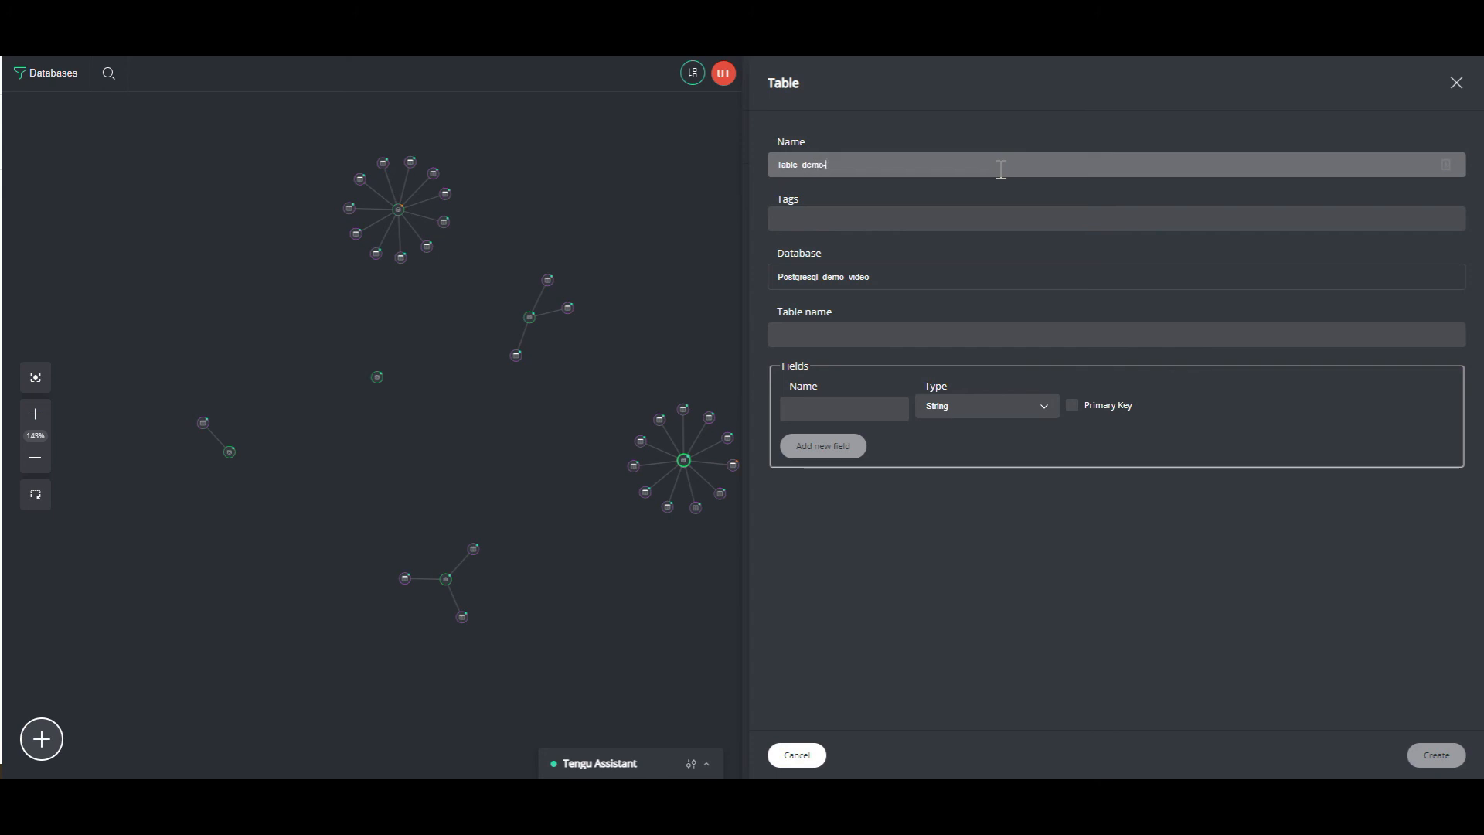
type("video")
key("Tab")
type("demo-video")
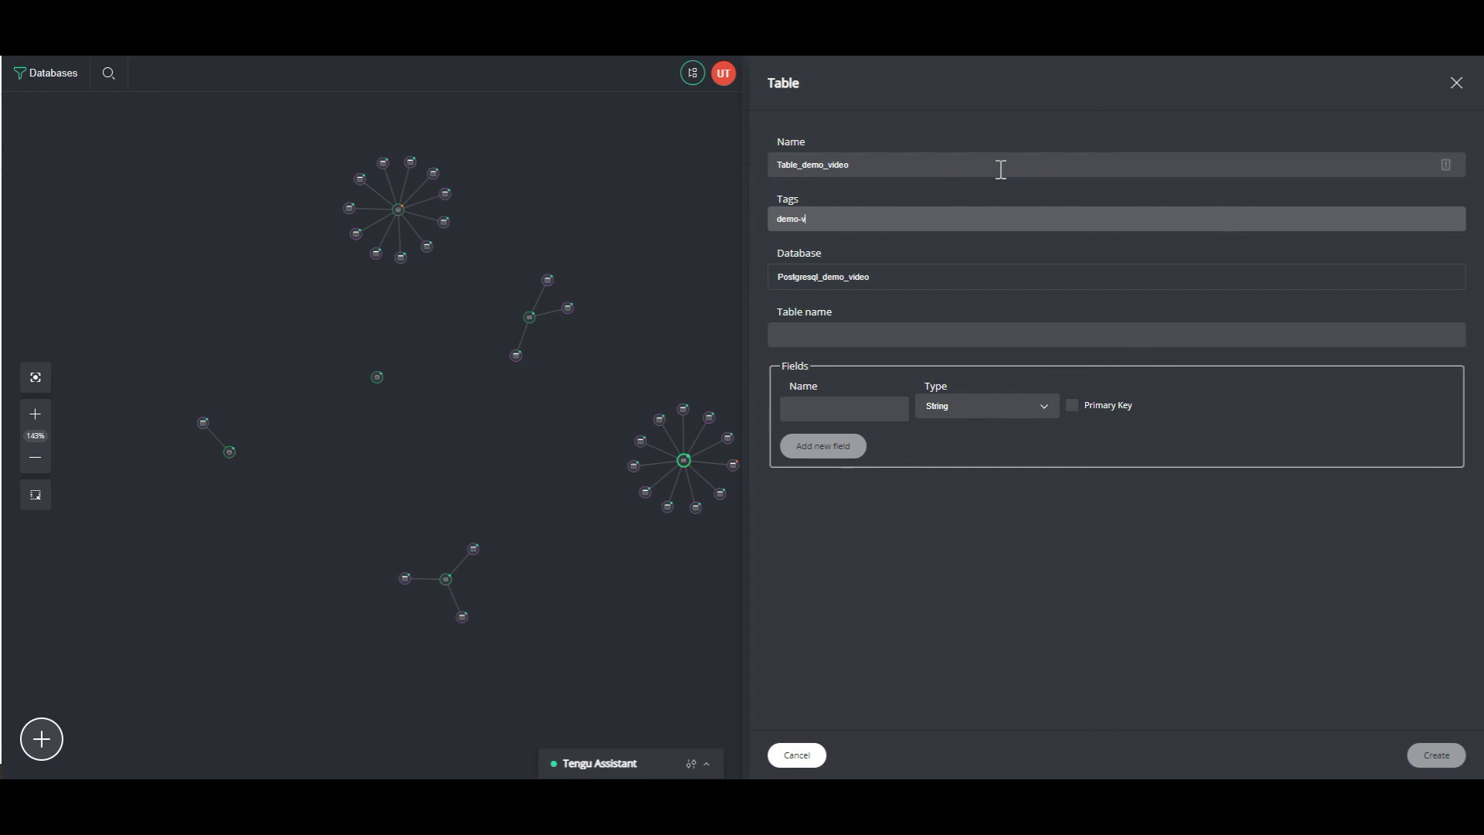
key("Return")
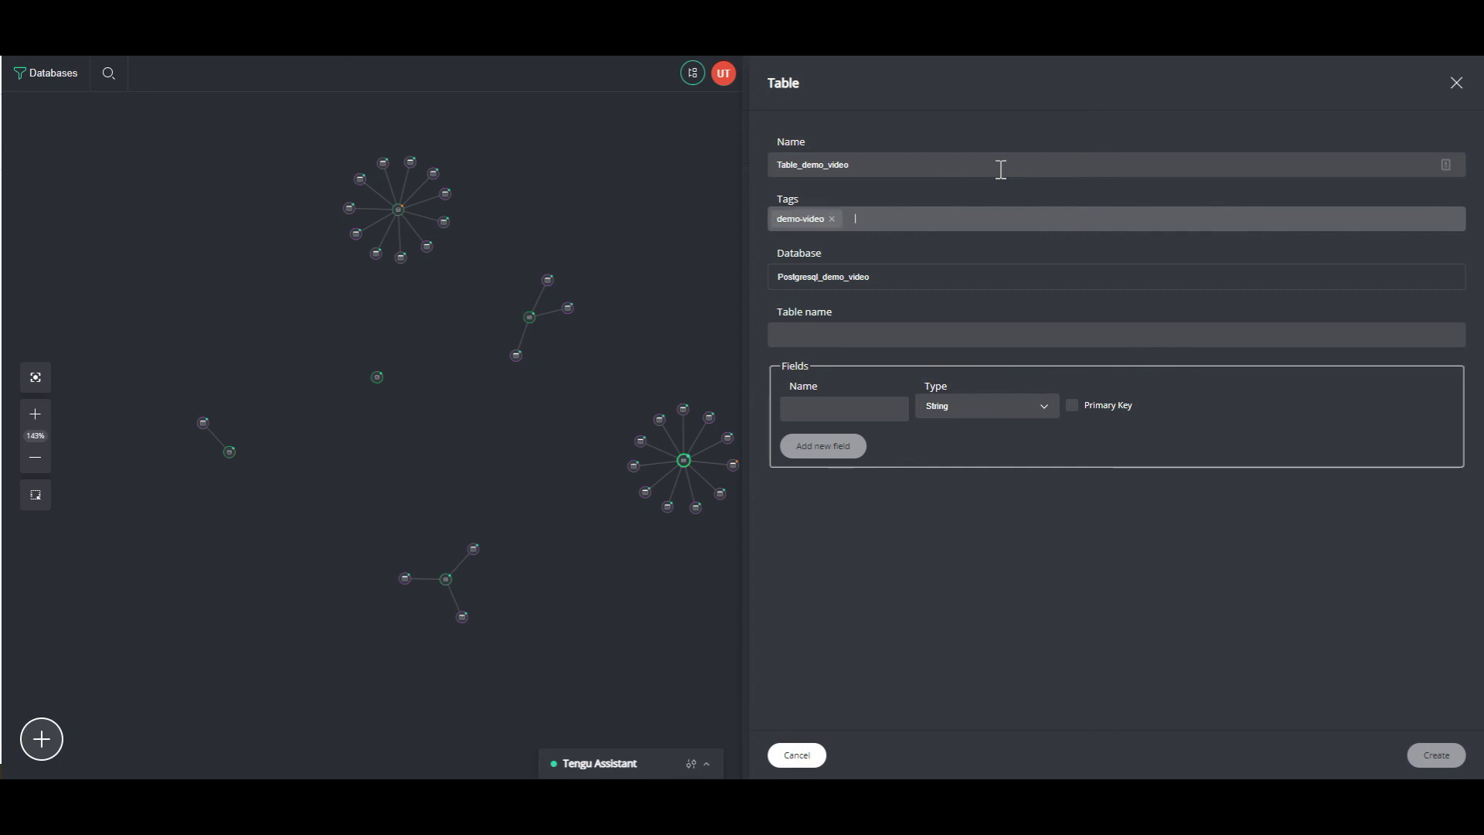
- Set table name Test with a String field test, and create the table
left_click(882, 327)
type("Test")
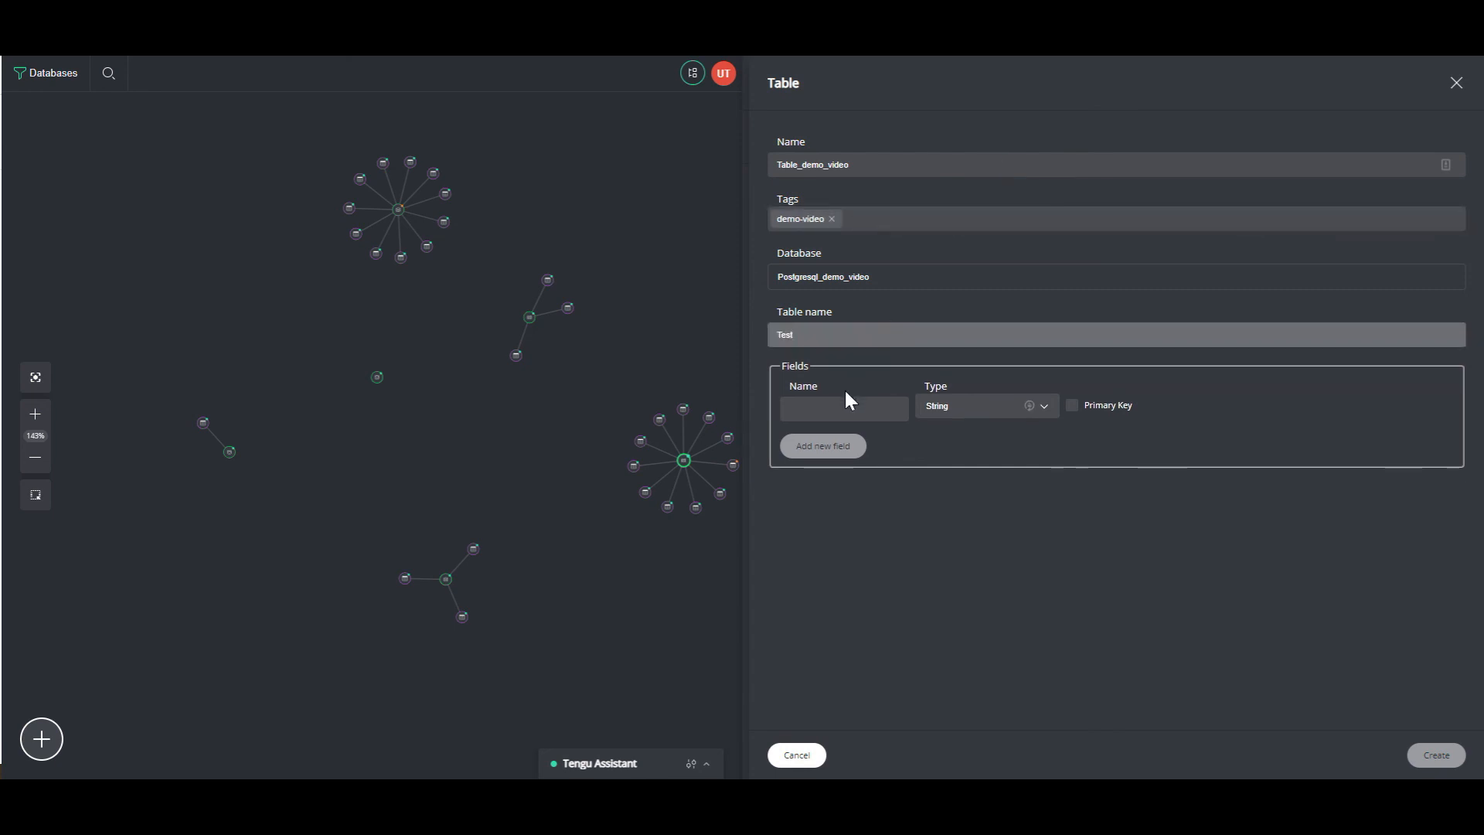
left_click(853, 408)
type("test")
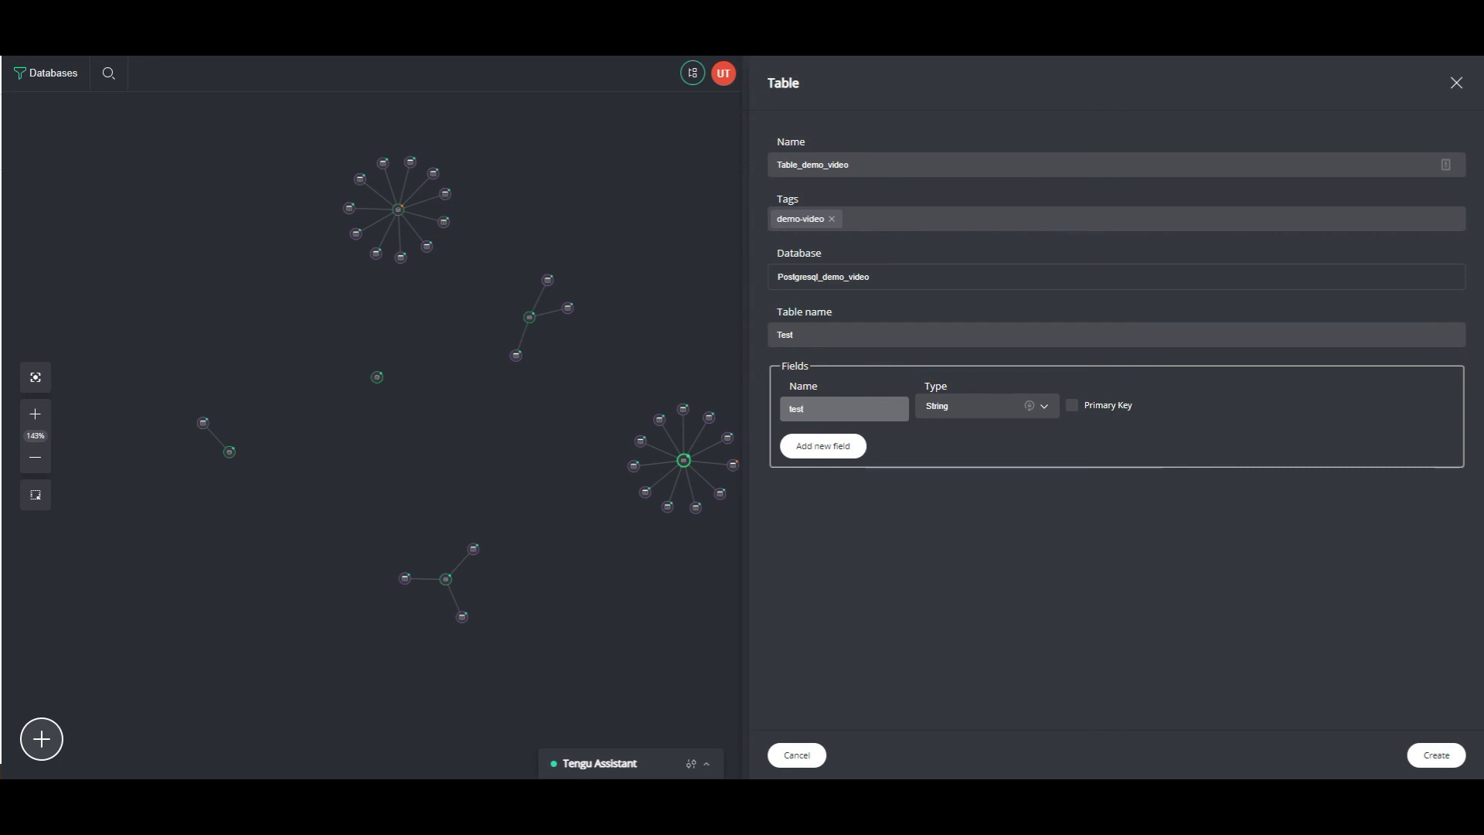
left_click(1436, 755)
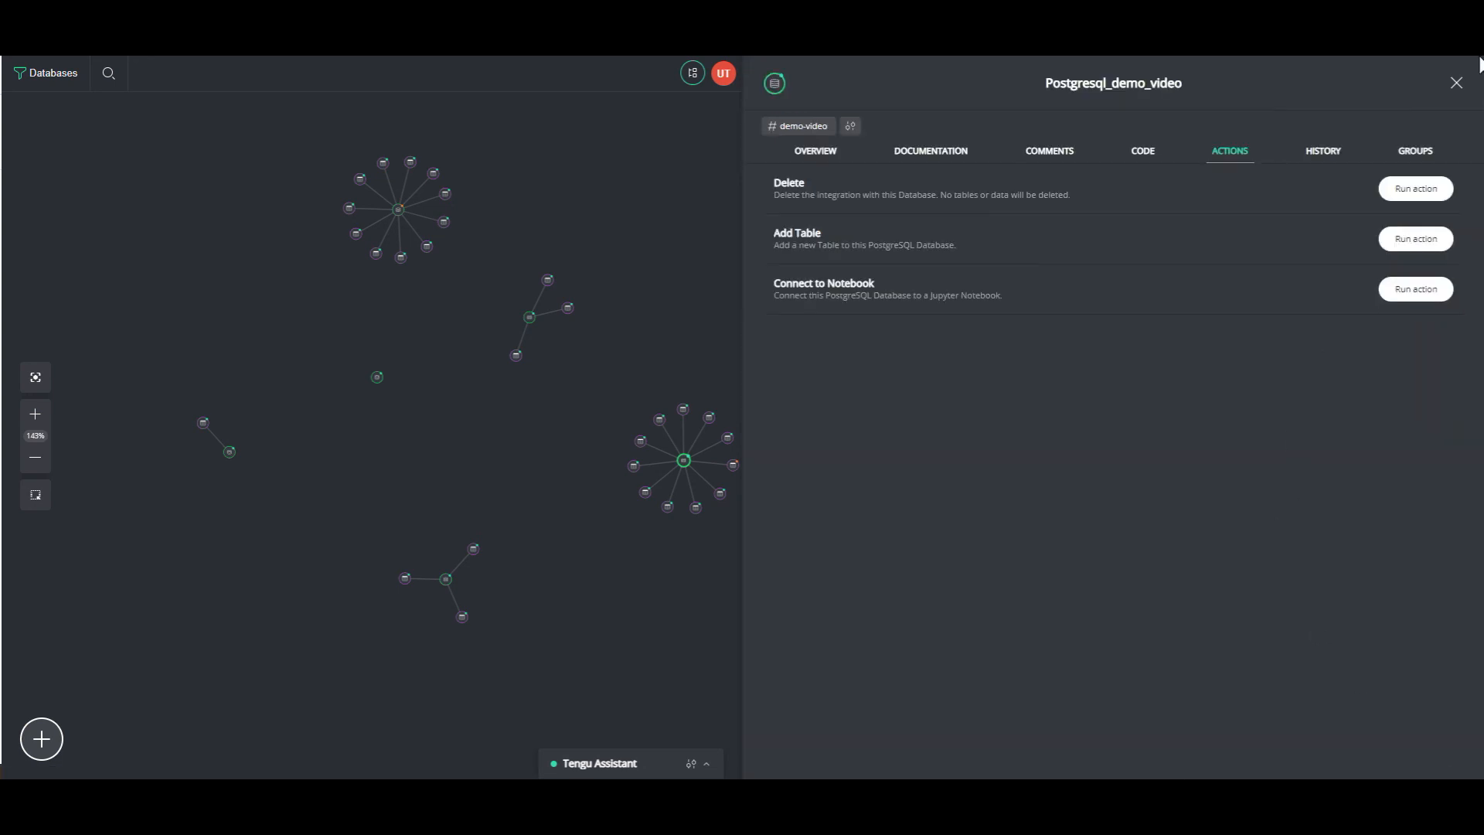
- Close the Postgresql_demo_video details panel to show the filtered database graph
left_click(1456, 83)
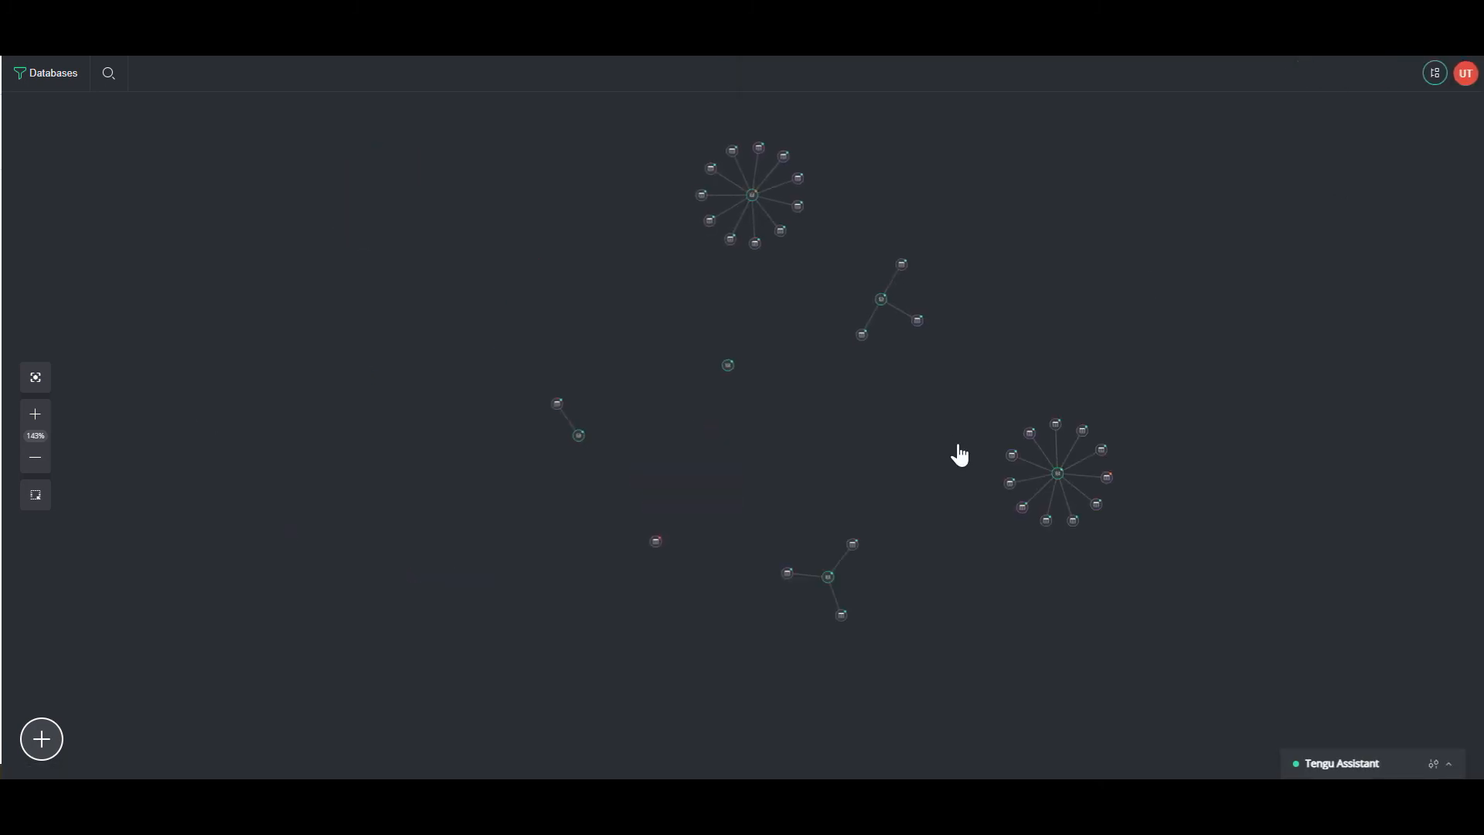